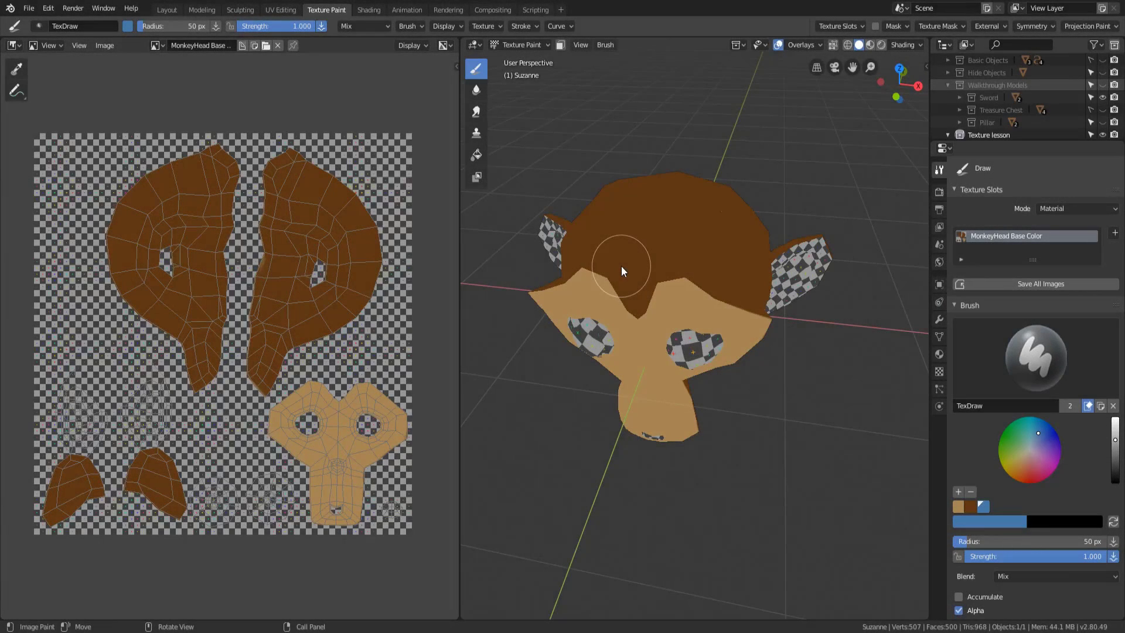
# - Bring up the brush Stroke settings to review Space method, 10% spacing and 0.0000 jitter
pyautogui.click(531, 26)
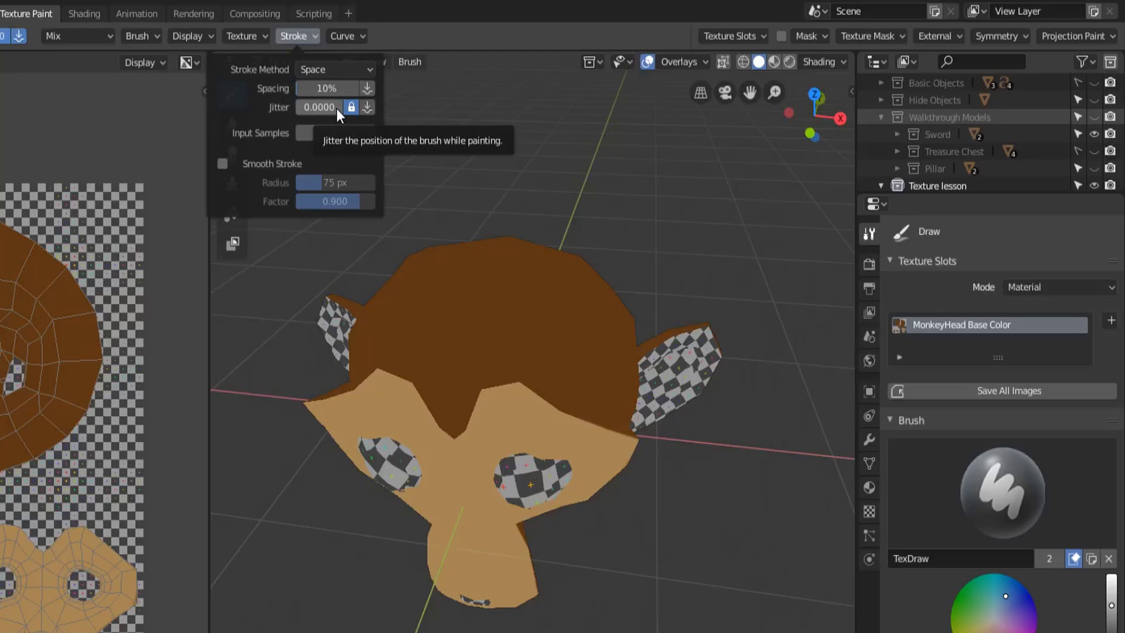
pyautogui.click(313, 36)
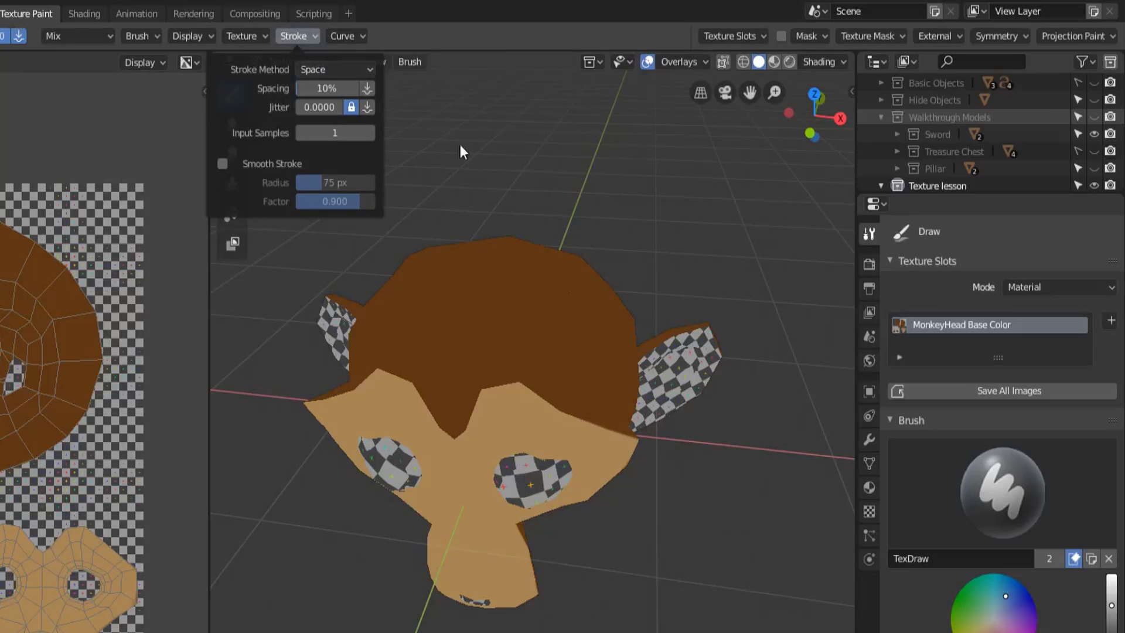
# - Paint a continuous curved blue stroke across Suzanne's head
pyautogui.moveTo(490, 170); pyautogui.dragTo(454, 225, button='middle')
pyautogui.scroll(4, 524, 366)
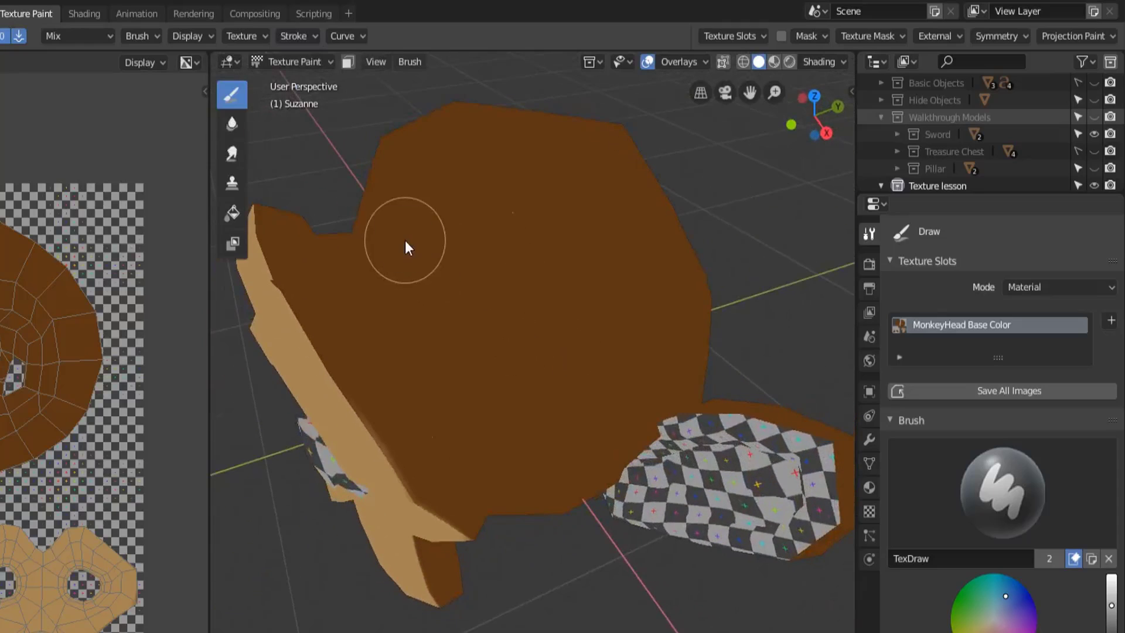
pyautogui.moveTo(402, 242)
pyautogui.mouseDown()
pyautogui.moveTo(510, 390)
pyautogui.moveTo(514, 425)
pyautogui.mouseUp()
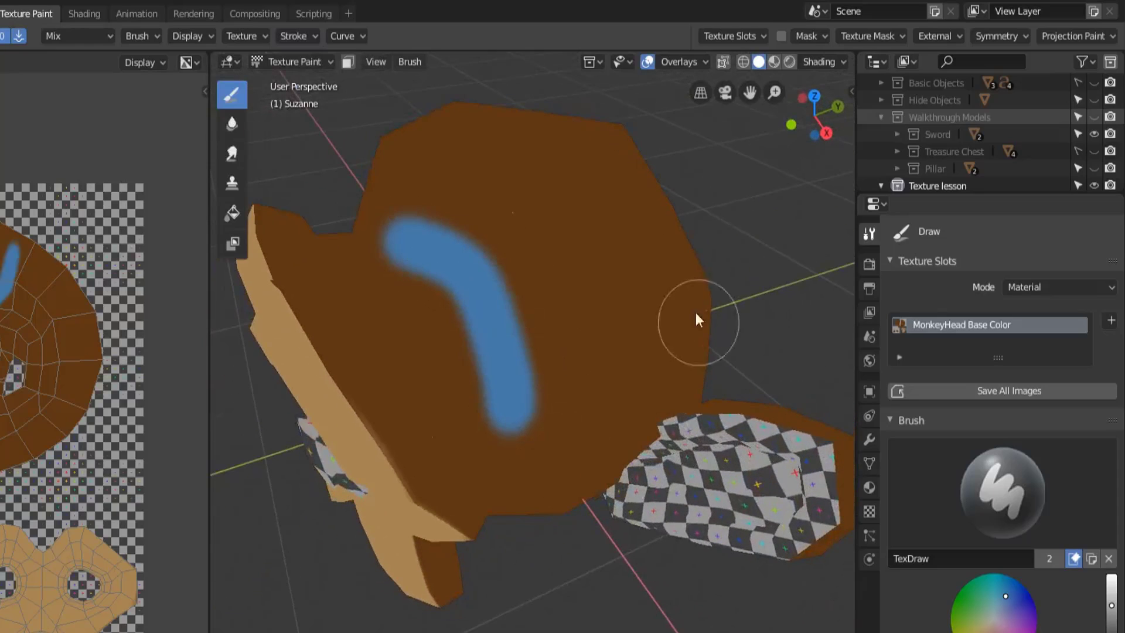
# - Set spacing to 260% and stamp three widely separated blue dabs on the head
pyautogui.click(294, 34)
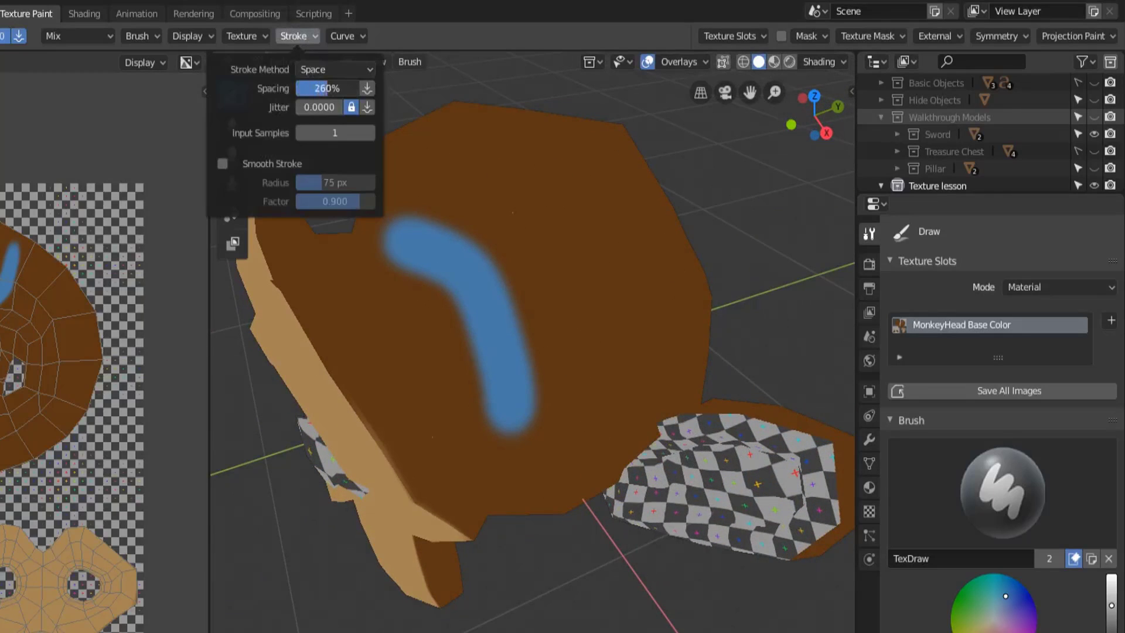
pyautogui.moveTo(592, 197); pyautogui.dragTo(534, 164, button='middle')
pyautogui.click(533, 164)
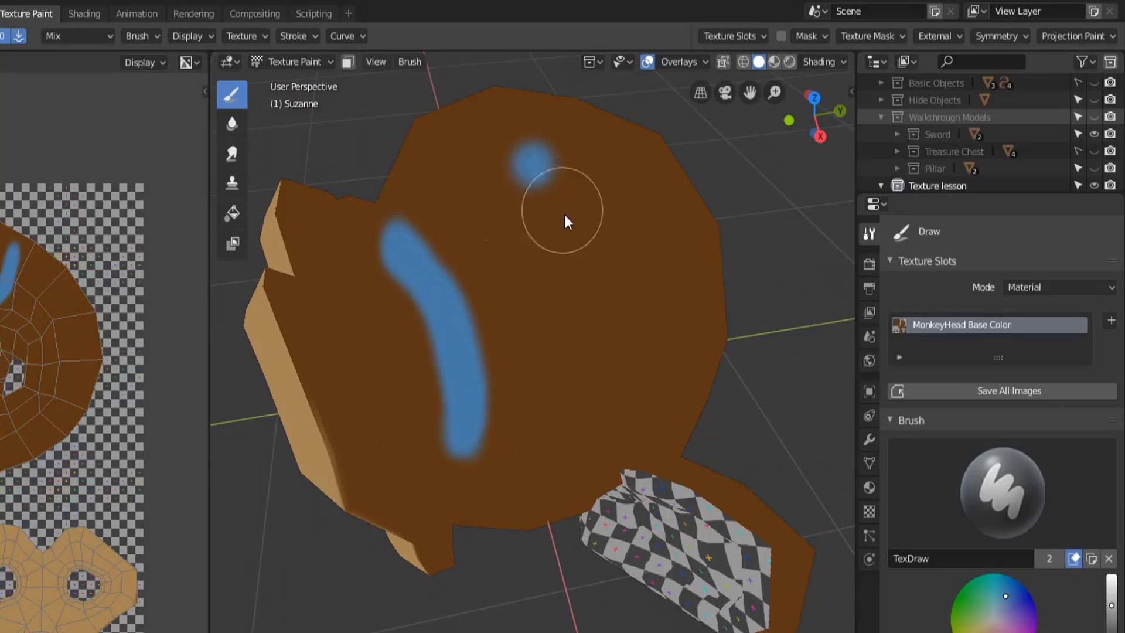
pyautogui.click(607, 399)
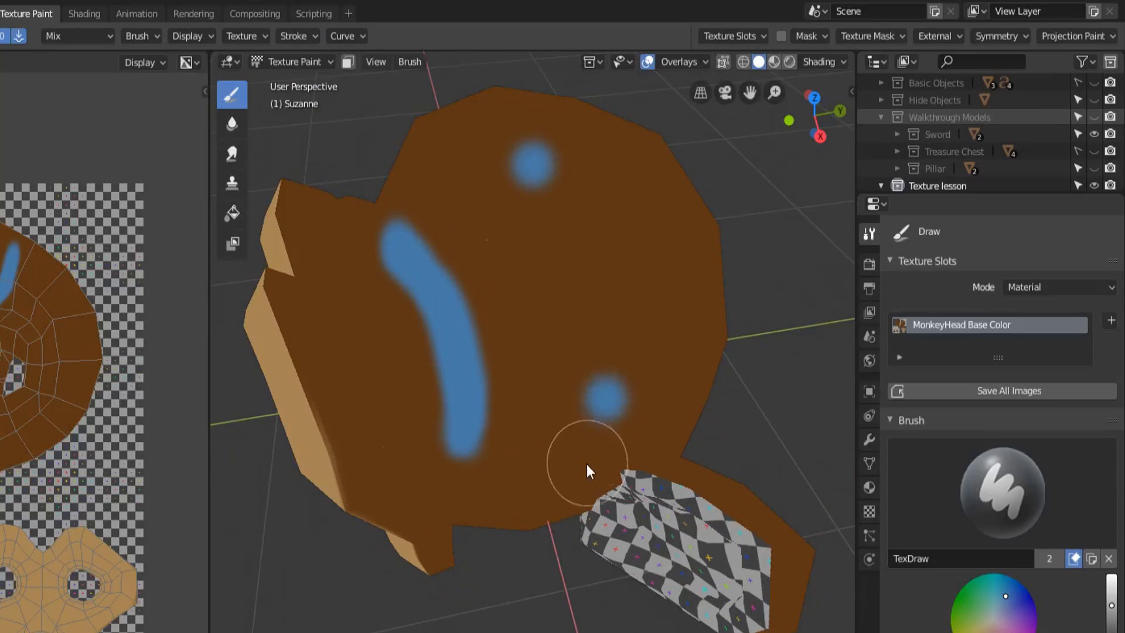
pyautogui.click(427, 548)
pyautogui.moveTo(379, 565)
pyautogui.mouseDown(button='middle')
pyautogui.moveTo(642, 377)
pyautogui.moveTo(631, 356)
pyautogui.moveTo(502, 407)
pyautogui.mouseUp(button='middle')
# - At 60% spacing paint two diagonal rows of blue dots, then lower spacing to 39%
pyautogui.click(294, 37)
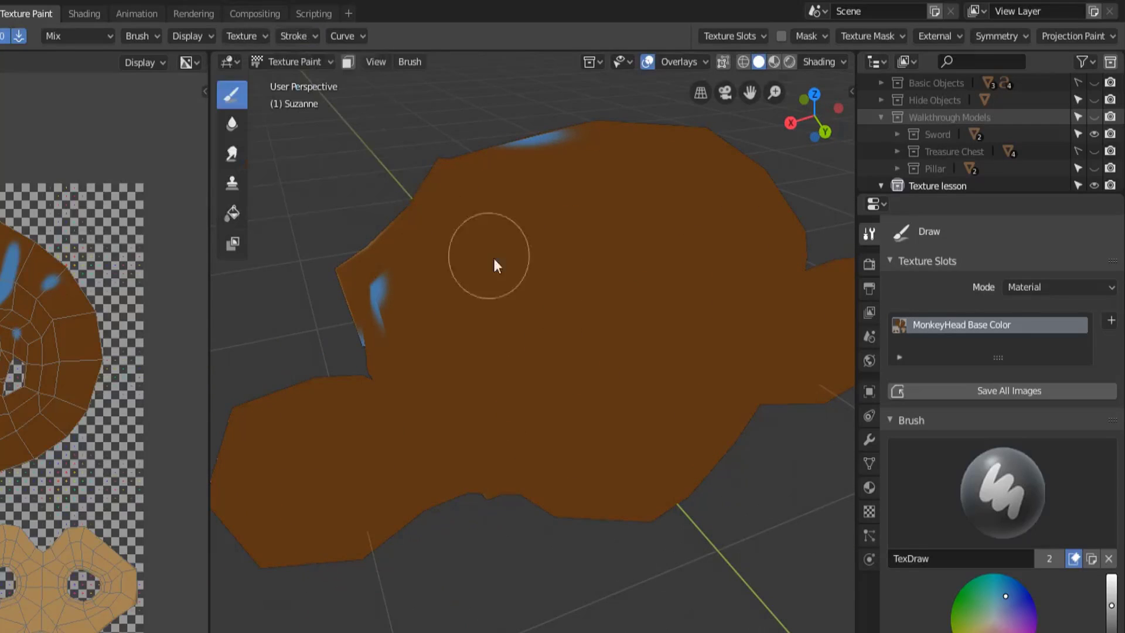
pyautogui.moveTo(510, 202)
pyautogui.mouseDown()
pyautogui.moveTo(637, 392)
pyautogui.moveTo(687, 436)
pyautogui.mouseUp()
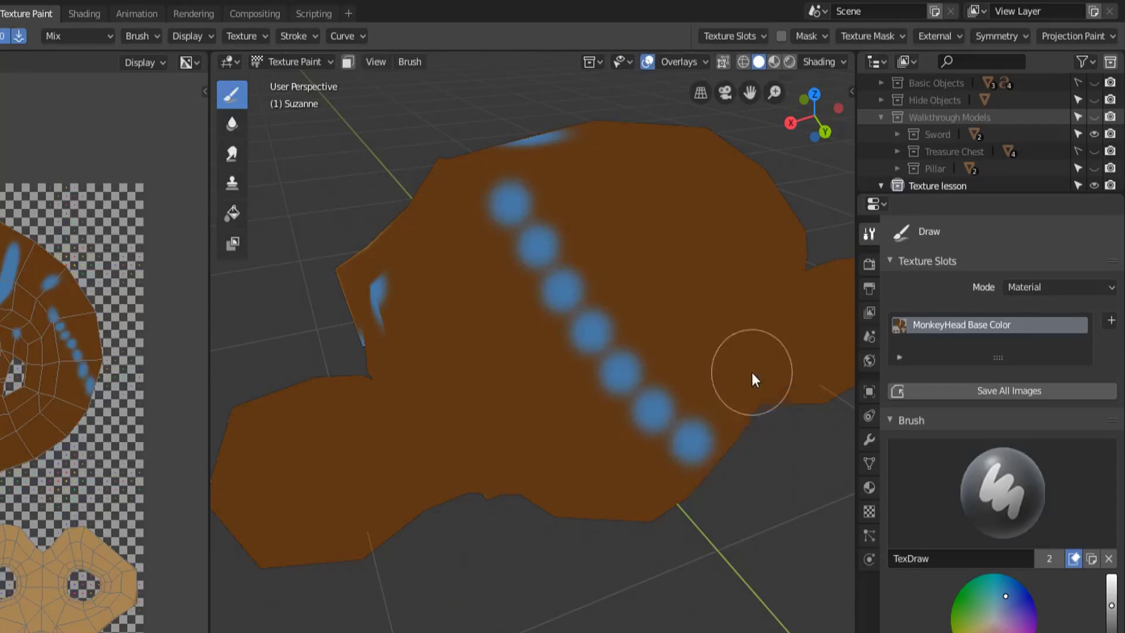
pyautogui.moveTo(748, 368); pyautogui.dragTo(588, 237, button='middle')
pyautogui.moveTo(556, 190); pyautogui.dragTo(720, 389)
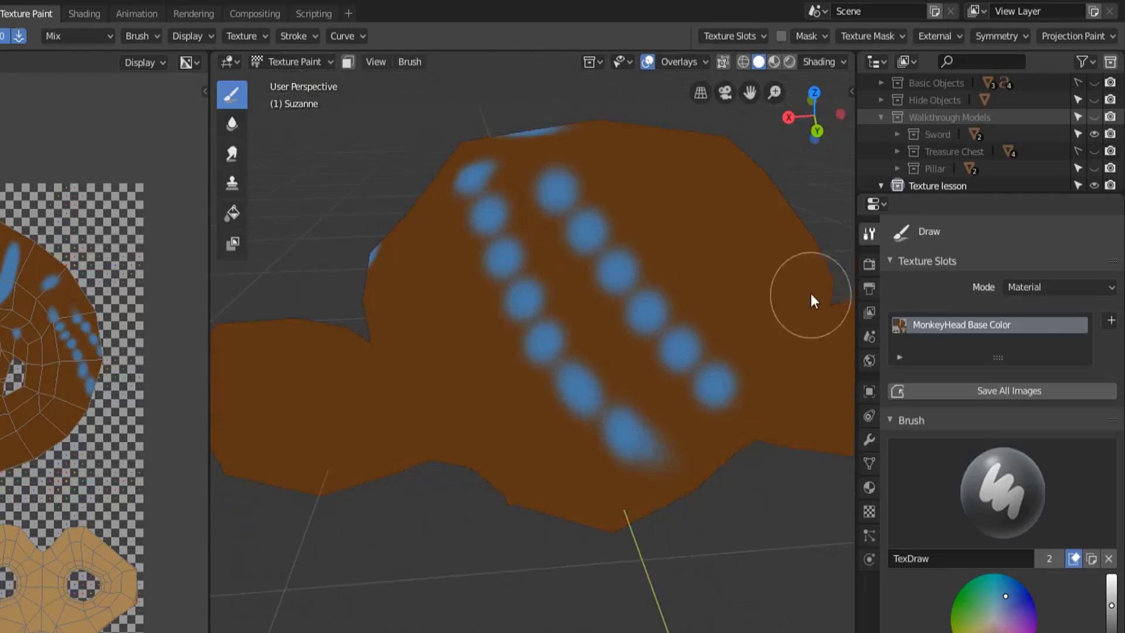
pyautogui.click(300, 38)
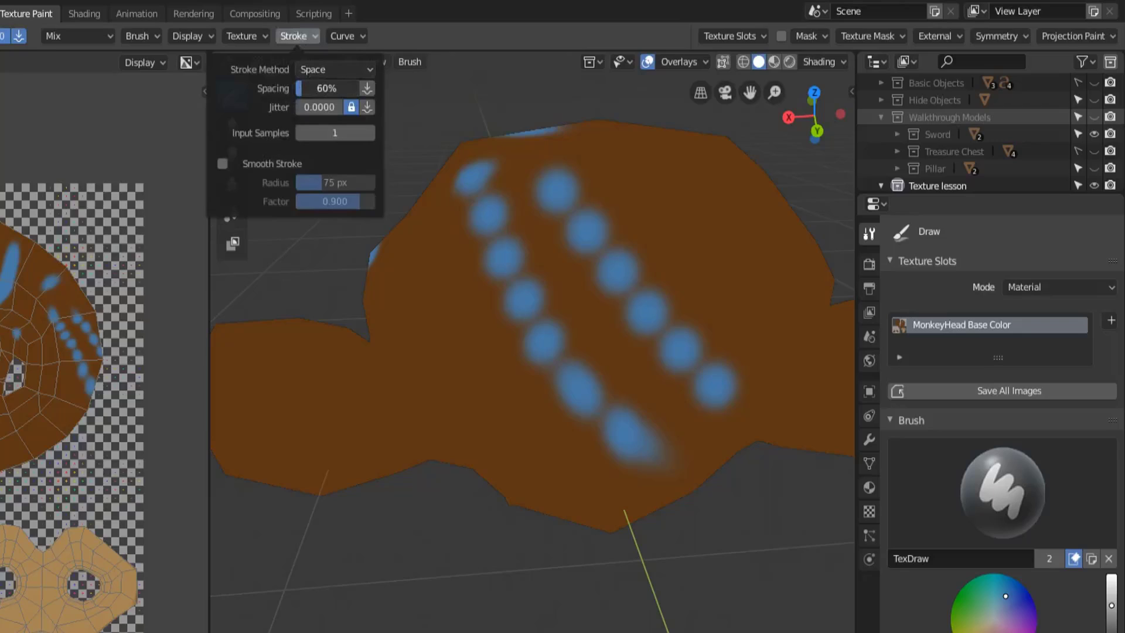
pyautogui.moveTo(315, 89); pyautogui.dragTo(304, 88)
# - Set brush spacing to 10% and raise stroke jitter to 1.08
pyautogui.click(315, 86)
pyautogui.write('10')
pyautogui.press('Return')
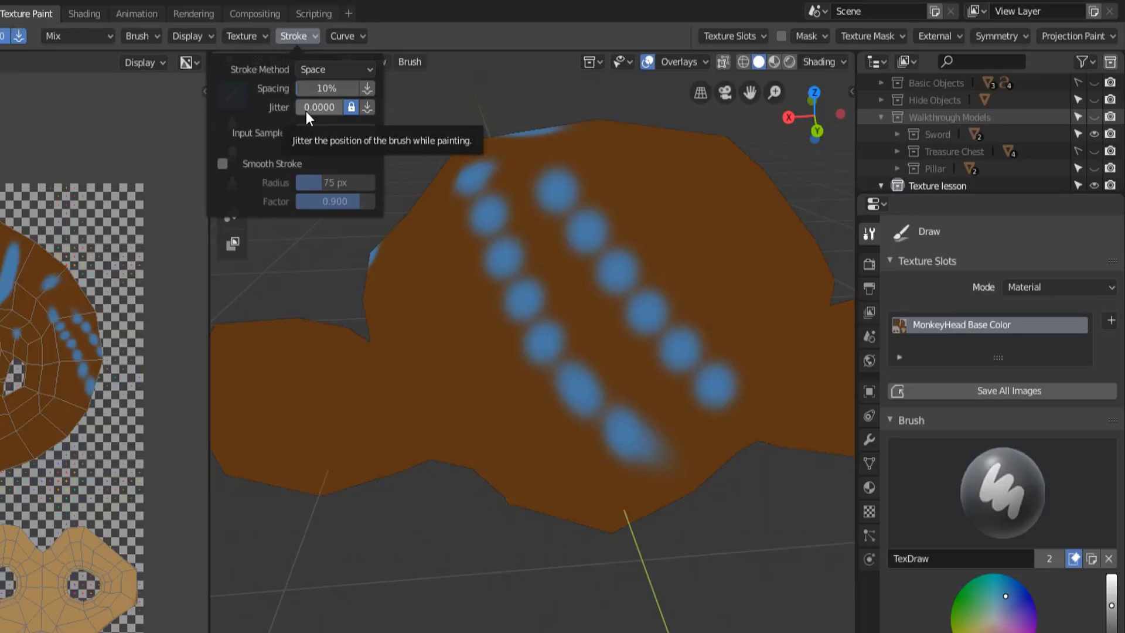
pyautogui.moveTo(306, 111); pyautogui.dragTo(342, 111)
# - Paint scattered jittered blue dabs on the head and left ear, then undo them
pyautogui.moveTo(643, 171); pyautogui.dragTo(591, 214, button='middle')
pyautogui.moveTo(590, 214)
pyautogui.mouseDown()
pyautogui.moveTo(632, 350)
pyautogui.moveTo(637, 439)
pyautogui.moveTo(514, 467)
pyautogui.mouseUp()
pyautogui.moveTo(297, 400); pyautogui.dragTo(331, 396)
pyautogui.moveTo(533, 356)
pyautogui.mouseDown(button='middle')
pyautogui.moveTo(720, 347)
pyautogui.moveTo(543, 220)
pyautogui.mouseUp(button='middle')
pyautogui.moveTo(542, 218)
pyautogui.mouseDown()
pyautogui.moveTo(451, 418)
pyautogui.moveTo(427, 523)
pyautogui.mouseUp()
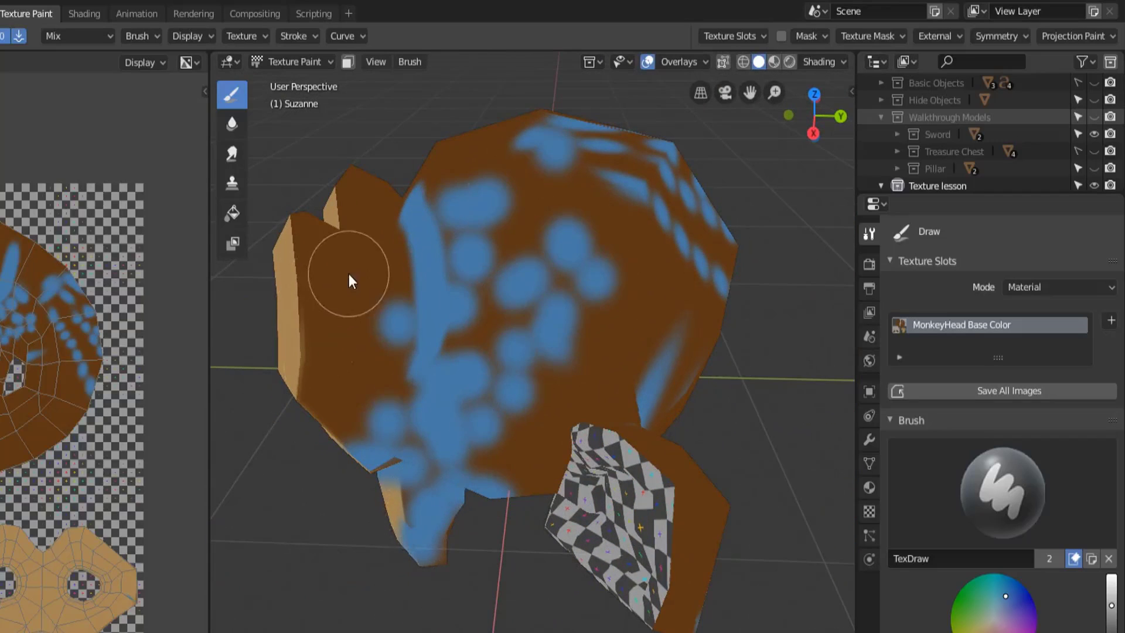
pyautogui.hotkey('ctrl', 'z')
pyautogui.hotkey('ctrl', 'z')
pyautogui.hotkey('ctrl', 'z')
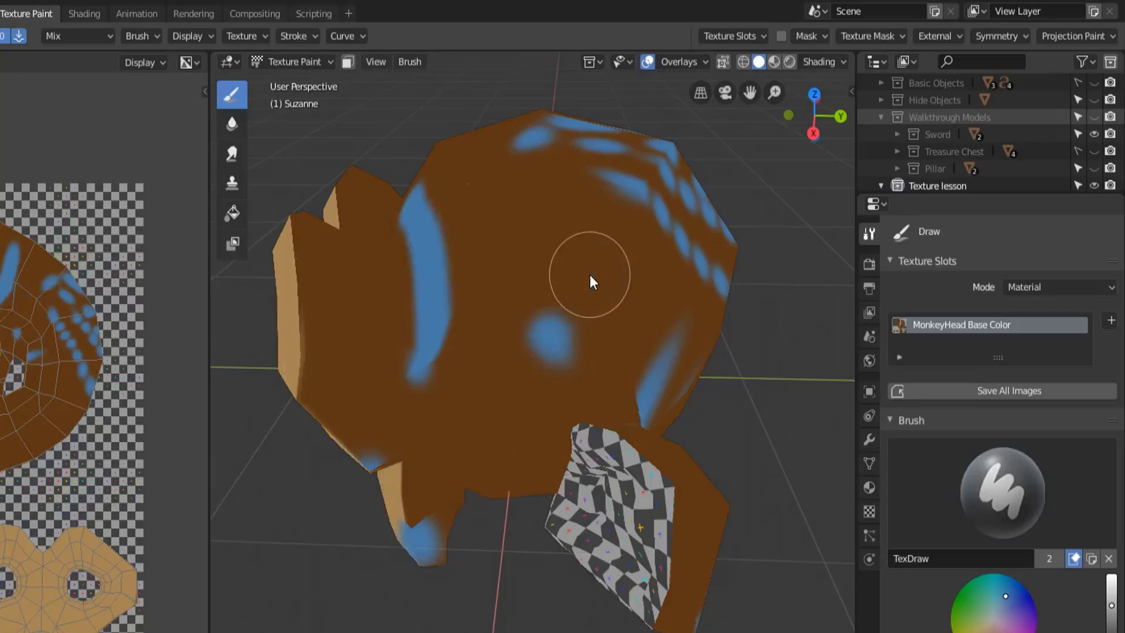
pyautogui.click(292, 36)
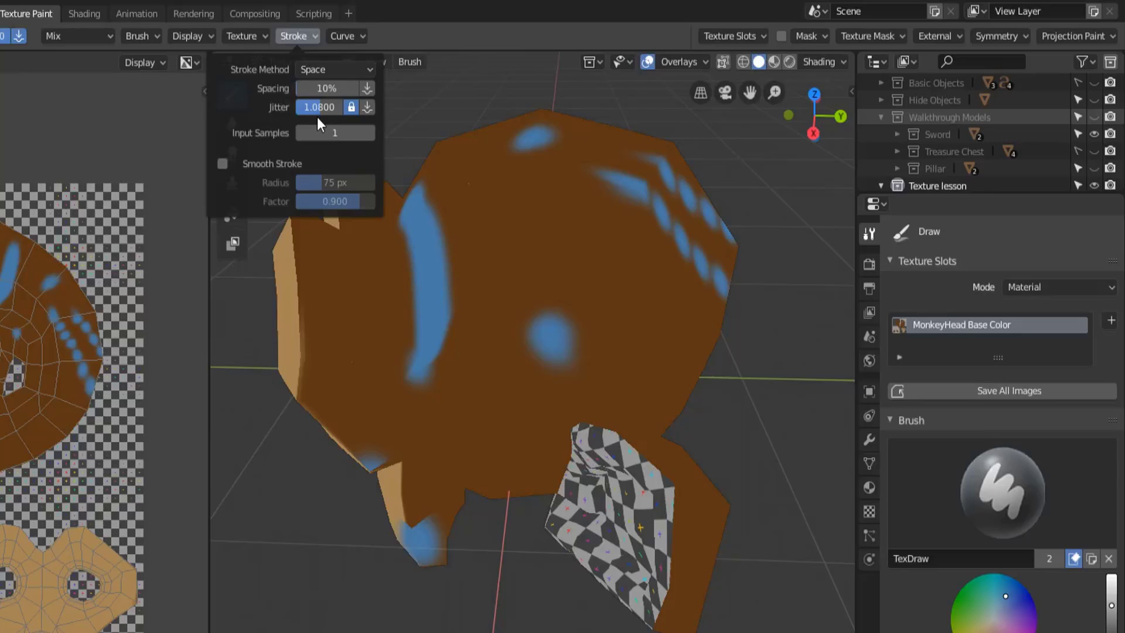
# - Enable Smooth Stroke and paint a smoothed blue stroke and ring on the head
pyautogui.click(223, 164)
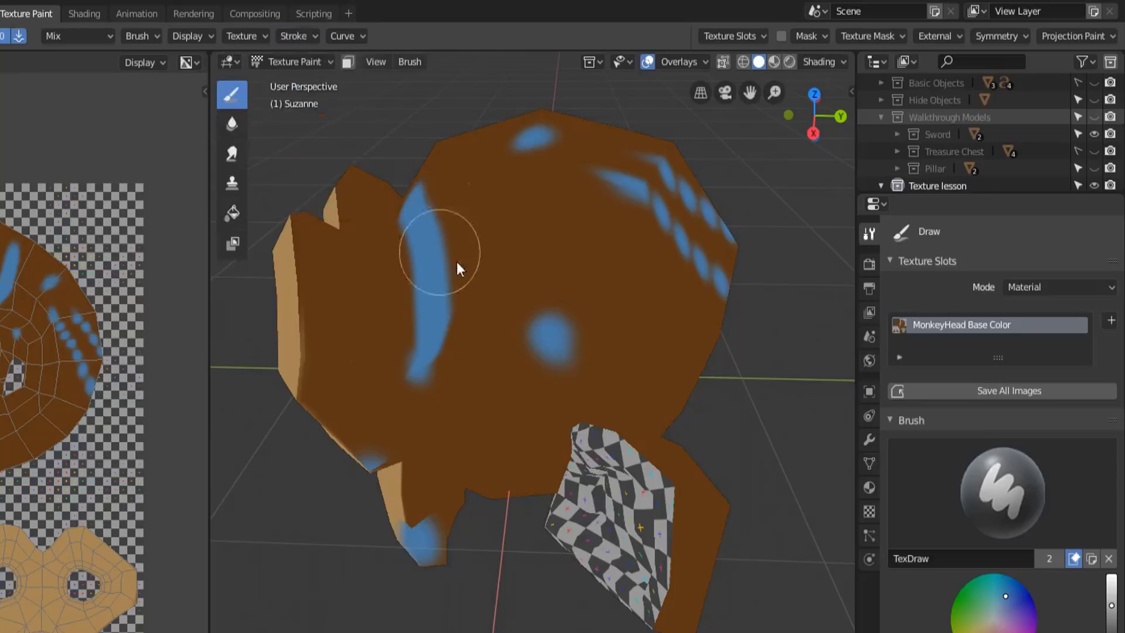
pyautogui.scroll(5, 416, 452)
pyautogui.moveTo(416, 448)
pyautogui.mouseDown()
pyautogui.moveTo(433, 335)
pyautogui.moveTo(389, 234)
pyautogui.moveTo(395, 175)
pyautogui.moveTo(424, 135)
pyautogui.moveTo(469, 110)
pyautogui.moveTo(519, 110)
pyautogui.moveTo(564, 129)
pyautogui.moveTo(591, 163)
pyautogui.moveTo(595, 293)
pyautogui.moveTo(554, 351)
pyautogui.moveTo(472, 384)
pyautogui.moveTo(392, 494)
pyautogui.mouseUp()
pyautogui.scroll(-5, 566, 414)
pyautogui.moveTo(572, 477)
pyautogui.mouseDown(button='middle')
pyautogui.moveTo(471, 513)
pyautogui.moveTo(382, 448)
pyautogui.mouseUp(button='middle')
pyautogui.moveTo(409, 377); pyautogui.dragTo(490, 361, button='middle')
pyautogui.scroll(5, 698, 317)
pyautogui.scroll(-3, 698, 317)
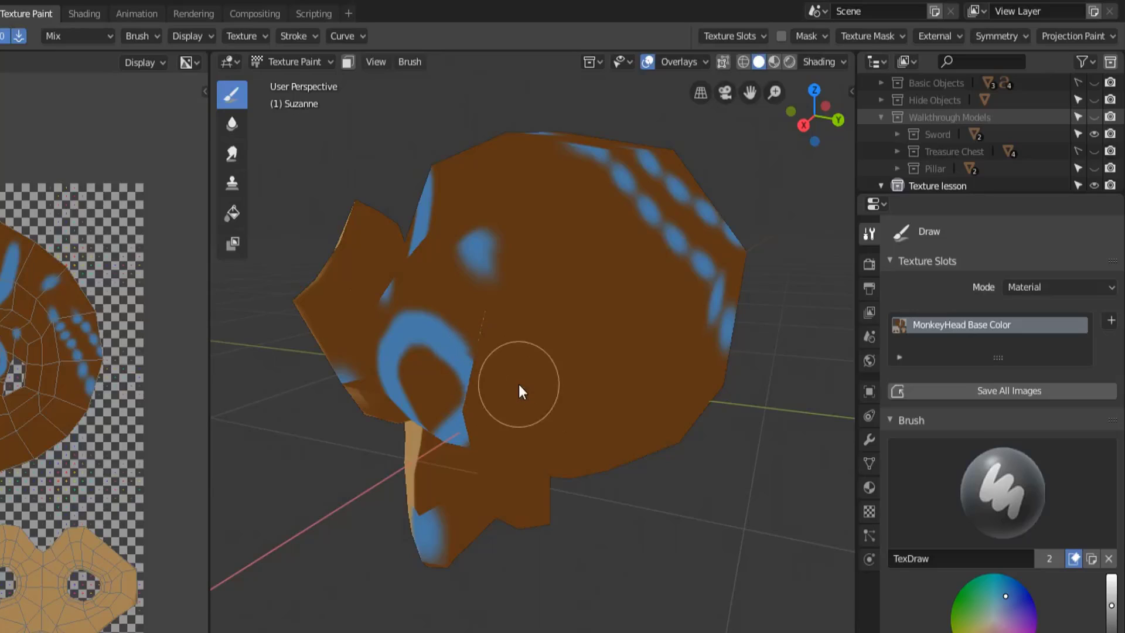
pyautogui.moveTo(571, 312); pyautogui.dragTo(505, 354, button='middle')
pyautogui.moveTo(505, 359)
pyautogui.mouseDown()
pyautogui.moveTo(482, 231)
pyautogui.moveTo(510, 182)
pyautogui.moveTo(619, 154)
pyautogui.moveTo(675, 181)
pyautogui.moveTo(693, 291)
pyautogui.moveTo(660, 364)
pyautogui.moveTo(590, 392)
pyautogui.moveTo(456, 388)
pyautogui.mouseUp()
# - Paint a 1-shaped stroke at 143 px smoothing radius, then an oval at 75 px
pyautogui.click(297, 37)
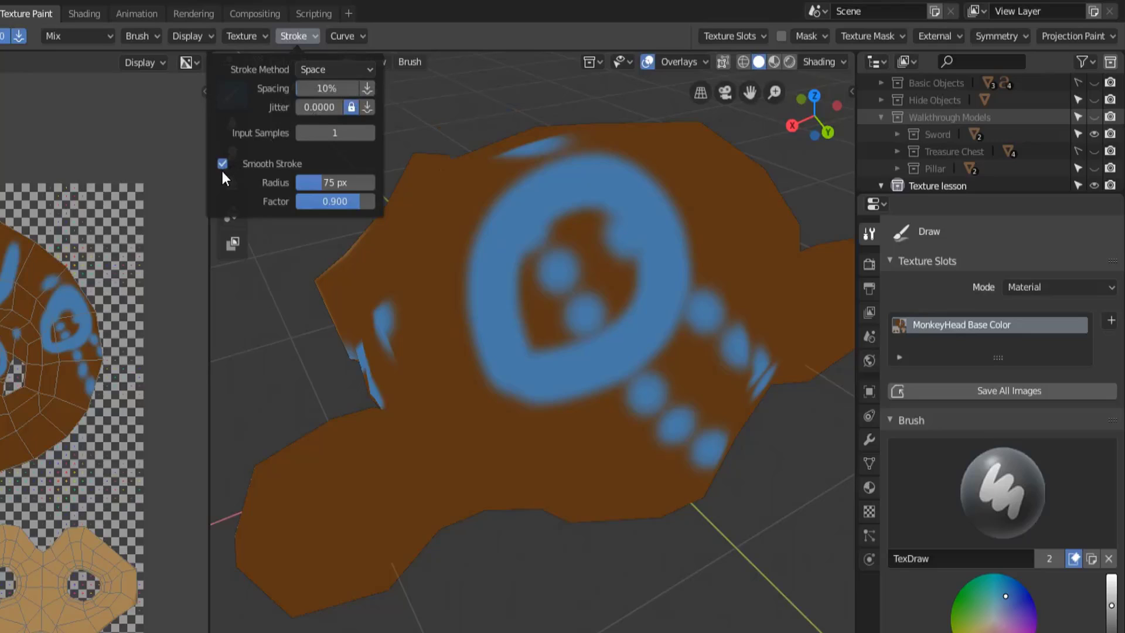
pyautogui.moveTo(326, 183); pyautogui.dragTo(399, 240)
pyautogui.moveTo(408, 279)
pyautogui.mouseDown()
pyautogui.moveTo(483, 492)
pyautogui.moveTo(532, 529)
pyautogui.mouseUp()
pyautogui.click(293, 36)
pyautogui.moveTo(343, 181); pyautogui.dragTo(310, 181)
pyautogui.moveTo(744, 220); pyautogui.dragTo(713, 335)
# - Lower the smoothing factor, paint a large looping blue stroke, then turn Smooth Stroke off
pyautogui.click(305, 36)
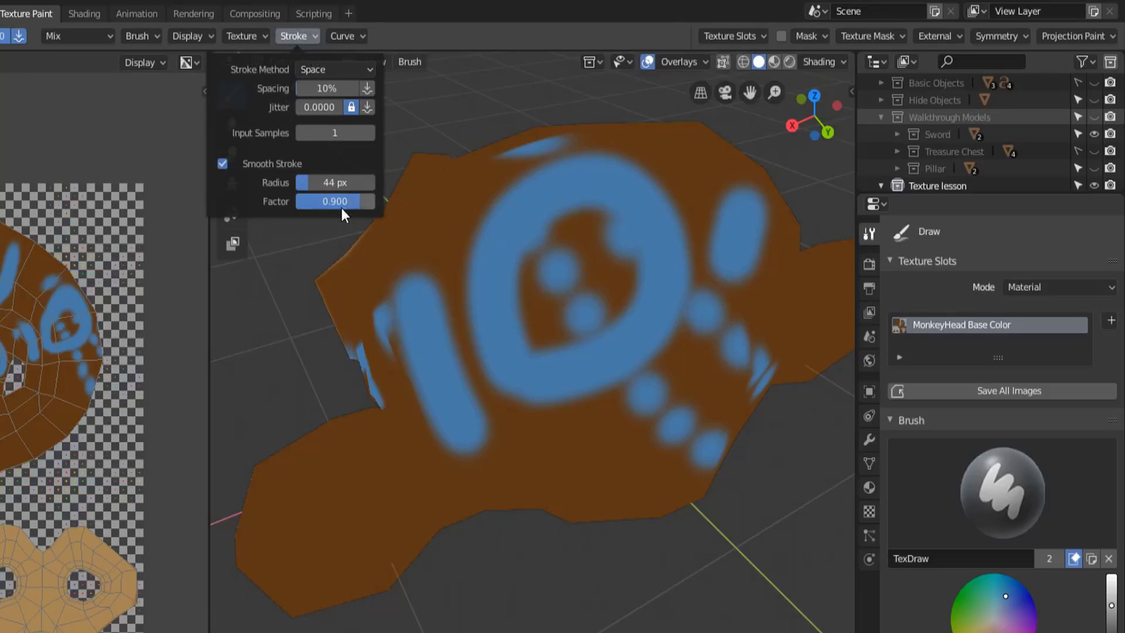
pyautogui.moveTo(342, 204); pyautogui.dragTo(320, 205)
pyautogui.moveTo(407, 433); pyautogui.dragTo(510, 314, button='middle')
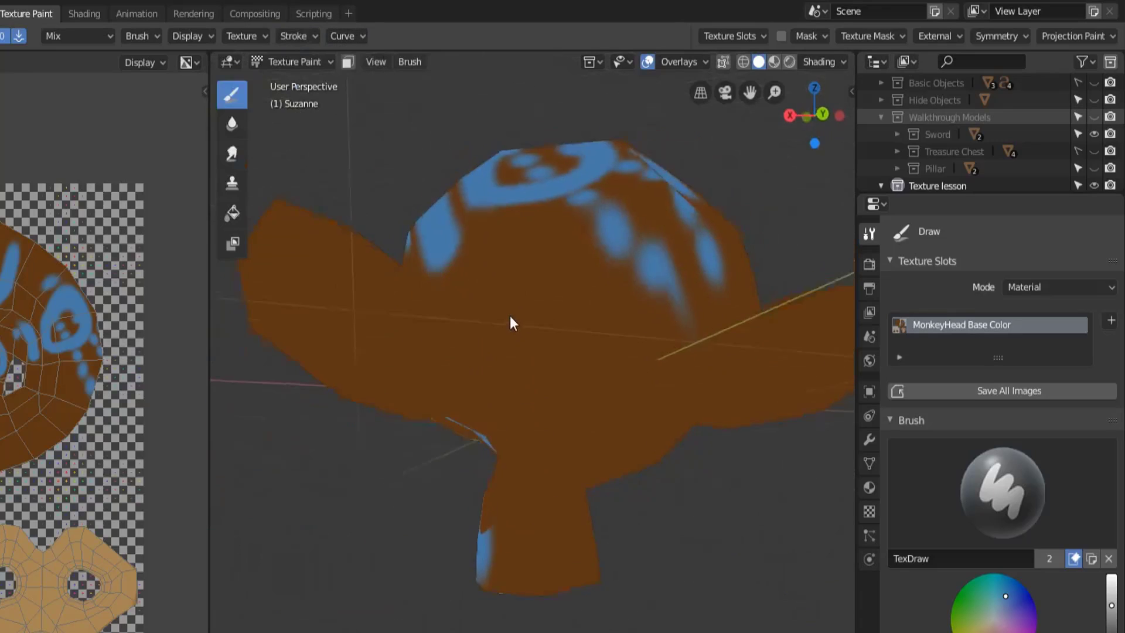
pyautogui.moveTo(510, 313)
pyautogui.mouseDown()
pyautogui.moveTo(577, 364)
pyautogui.moveTo(624, 369)
pyautogui.moveTo(652, 314)
pyautogui.moveTo(602, 242)
pyautogui.moveTo(546, 235)
pyautogui.moveTo(496, 262)
pyautogui.moveTo(458, 318)
pyautogui.moveTo(474, 430)
pyautogui.mouseUp()
pyautogui.click(295, 35)
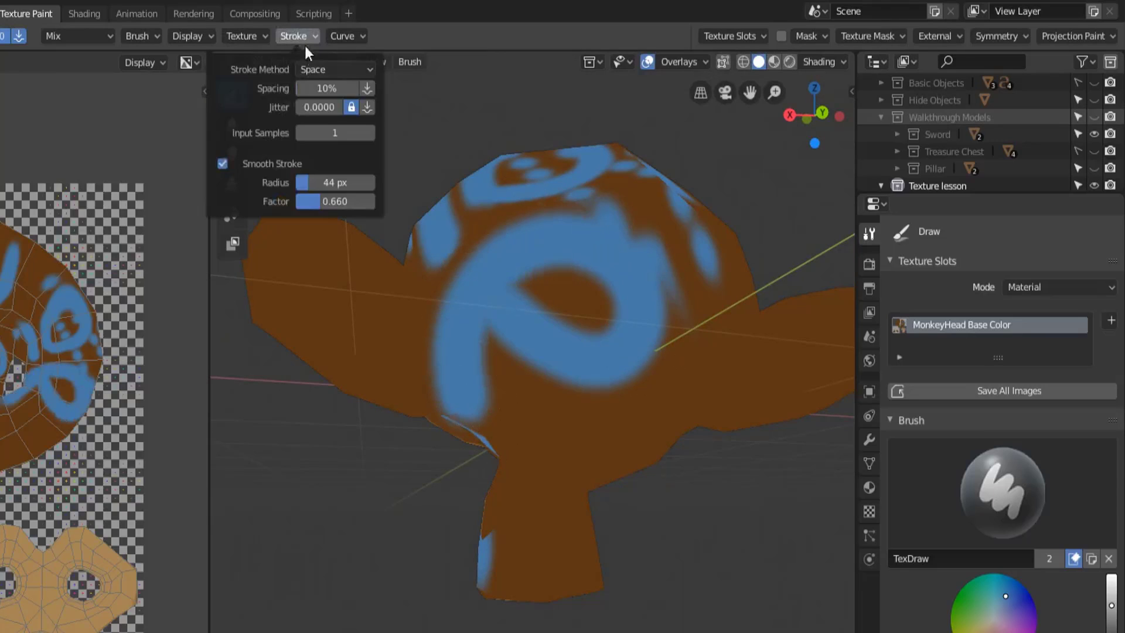
pyautogui.click(223, 162)
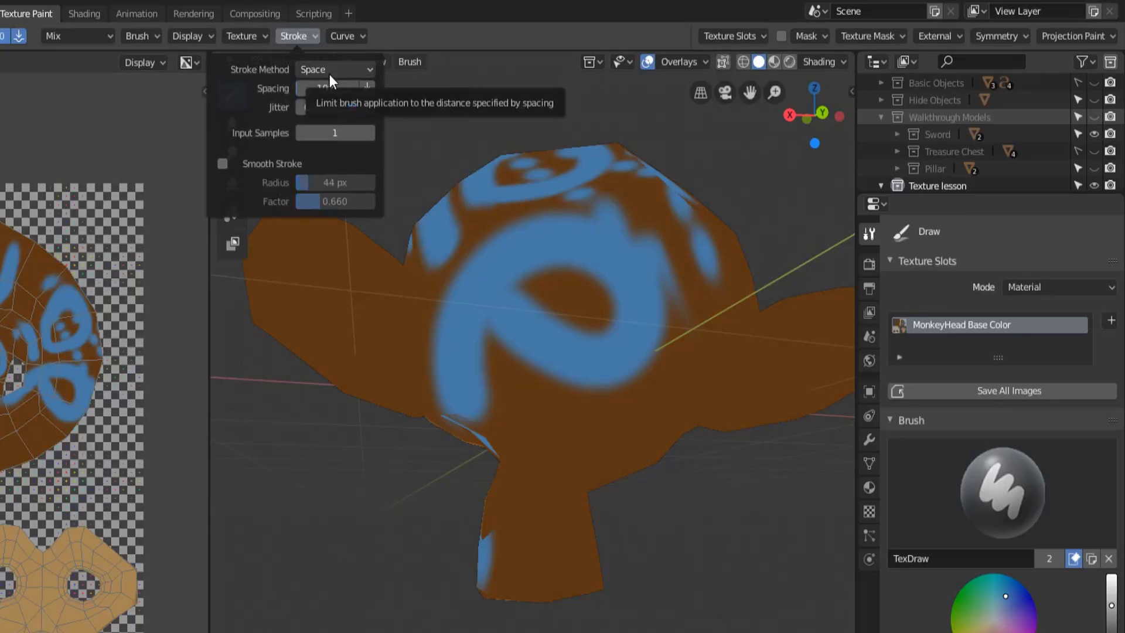
# - Switch the brush stroke method to Dots
pyautogui.click(359, 72)
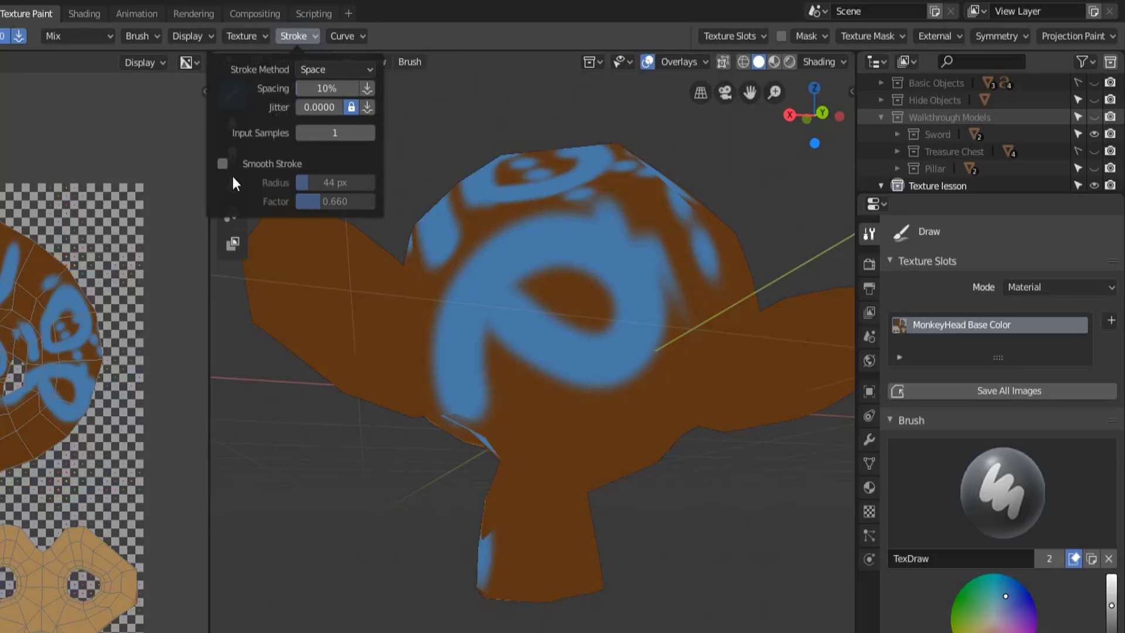
pyautogui.click(326, 70)
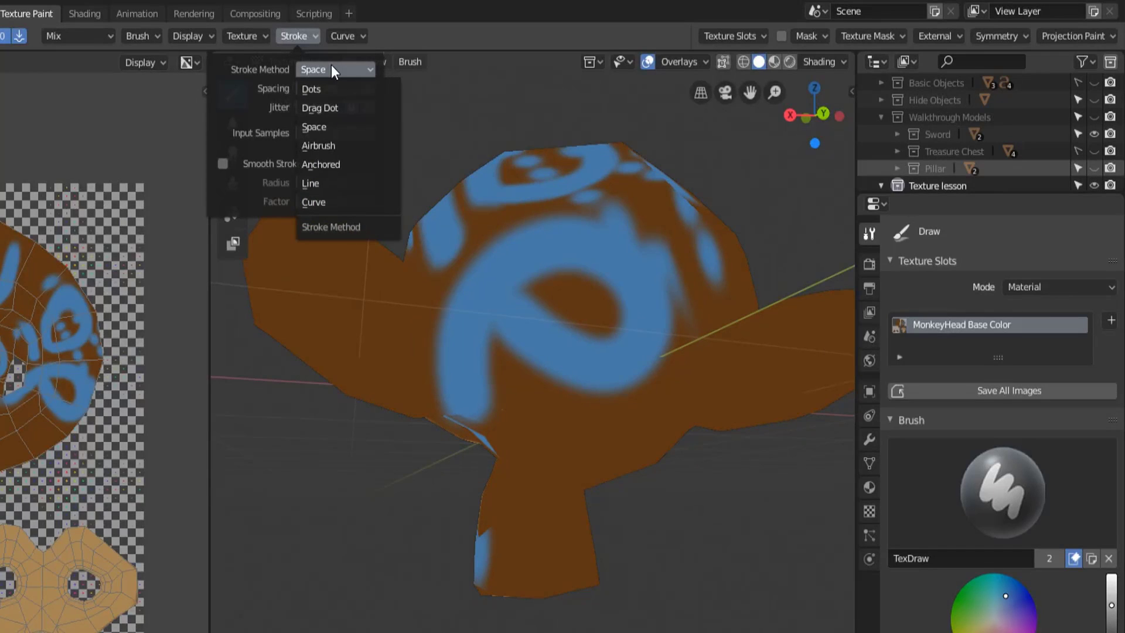
pyautogui.click(328, 96)
# - Stamp five blue dots on Suzanne and paint a long dotted stroke down the head
pyautogui.moveTo(610, 351); pyautogui.dragTo(543, 278, button='middle')
pyautogui.click(547, 424)
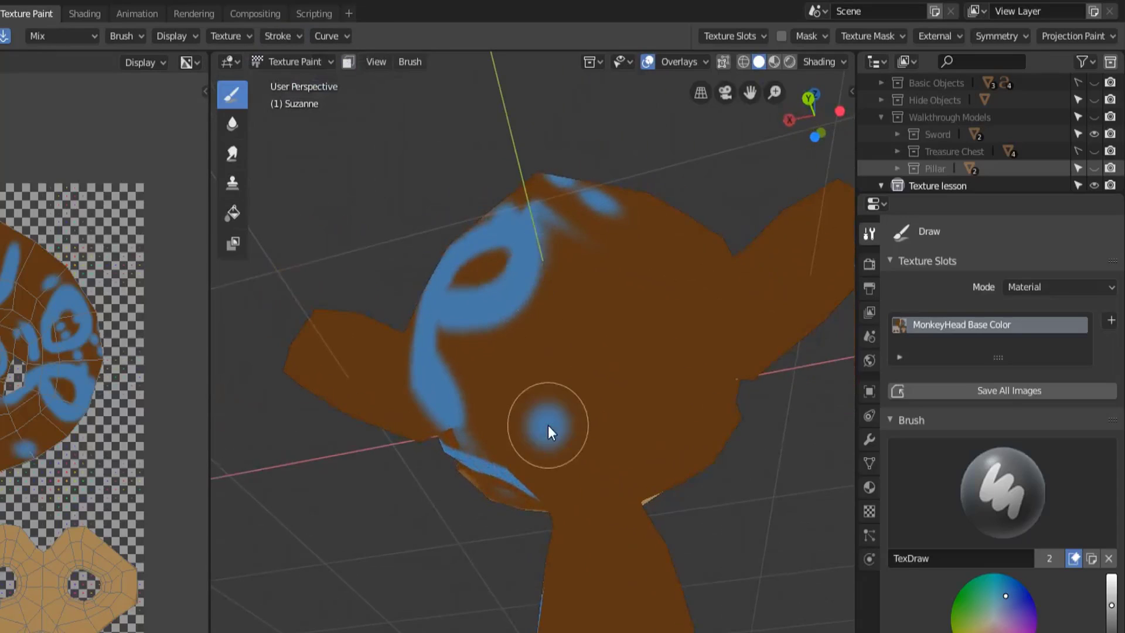
pyautogui.click(648, 358)
pyautogui.click(619, 440)
pyautogui.click(603, 558)
pyautogui.click(568, 625)
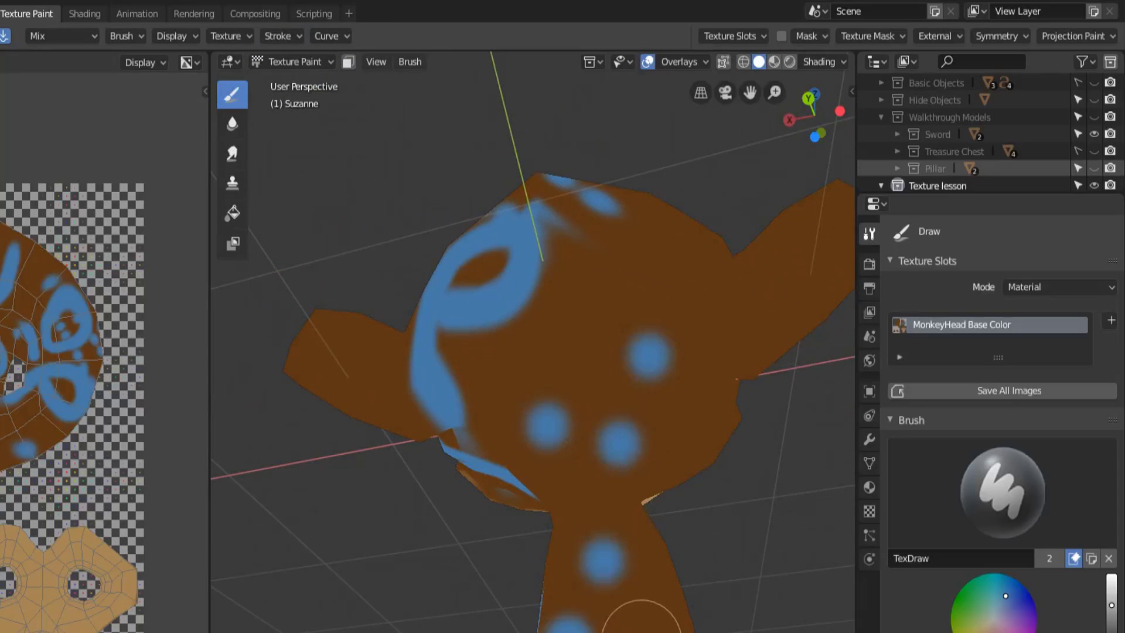
pyautogui.moveTo(558, 334)
pyautogui.mouseDown(button='middle')
pyautogui.moveTo(672, 409)
pyautogui.moveTo(598, 343)
pyautogui.mouseUp(button='middle')
pyautogui.moveTo(585, 179)
pyautogui.mouseDown()
pyautogui.moveTo(607, 299)
pyautogui.moveTo(649, 374)
pyautogui.mouseUp()
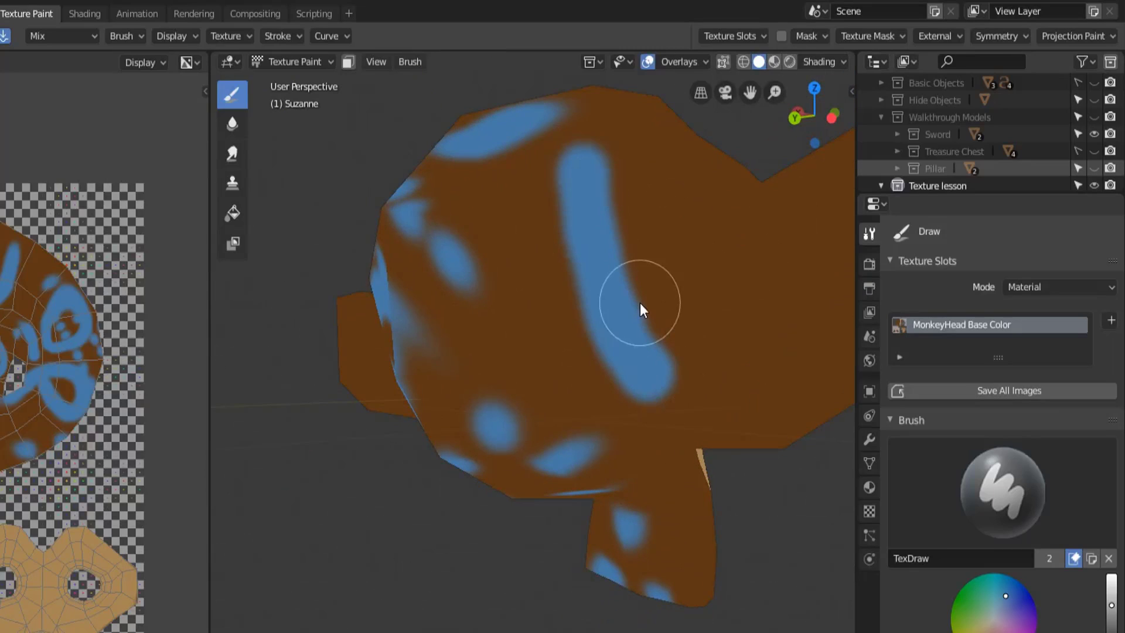
# - Paint blue dotted strokes across the head and two on the lower face
pyautogui.click(281, 38)
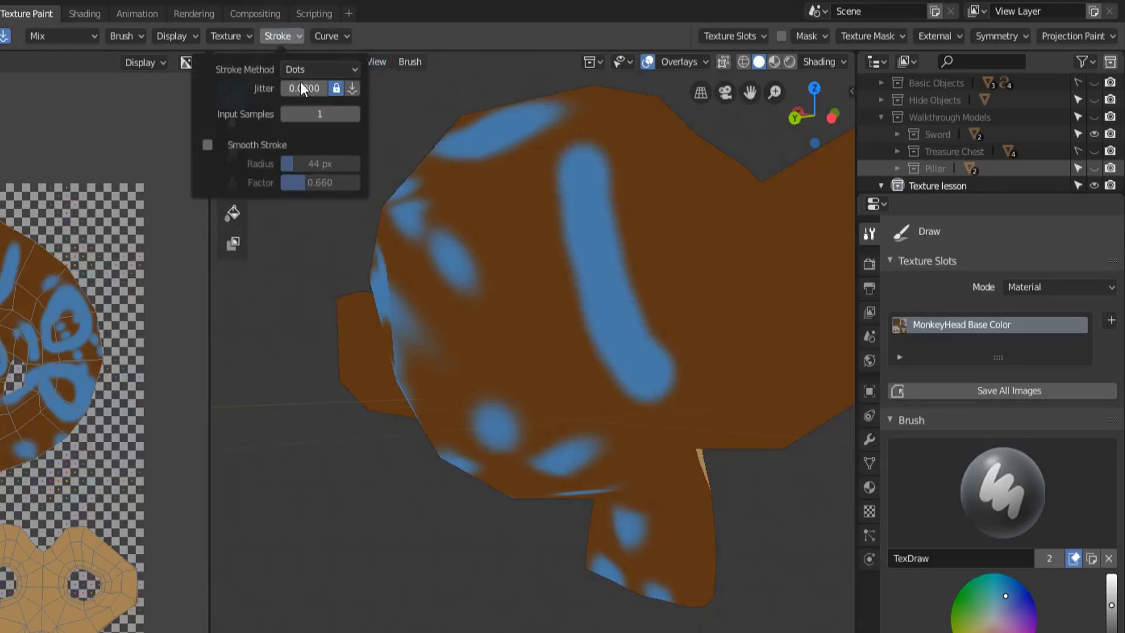
pyautogui.moveTo(630, 157); pyautogui.dragTo(567, 221, button='middle')
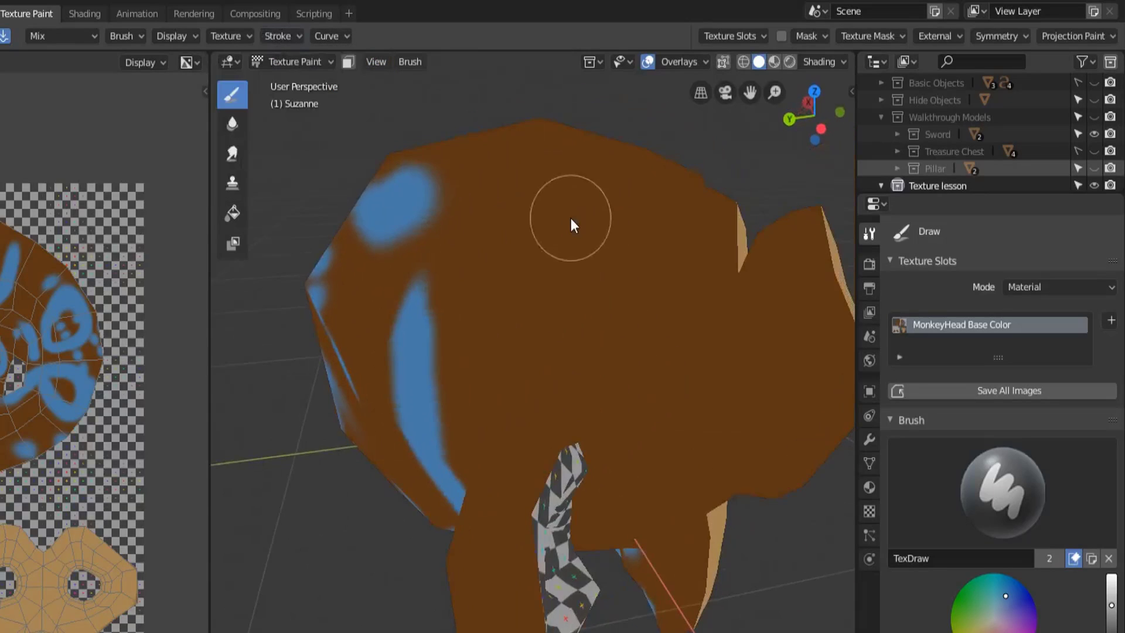
pyautogui.moveTo(554, 226)
pyautogui.mouseDown()
pyautogui.moveTo(624, 248)
pyautogui.moveTo(668, 310)
pyautogui.mouseUp()
pyautogui.click(279, 37)
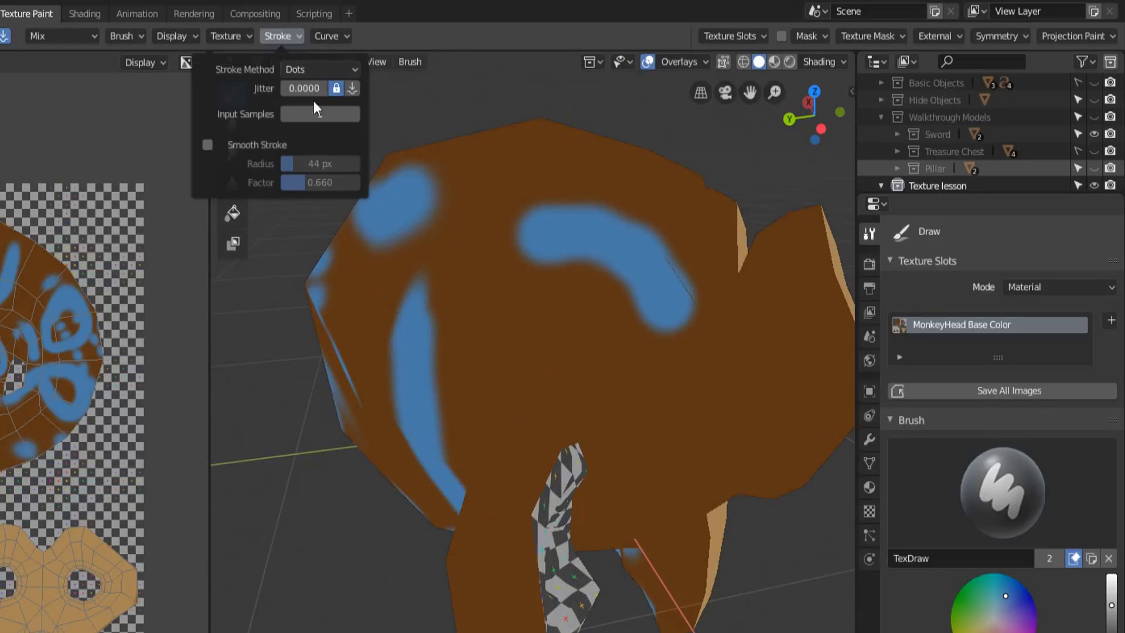
pyautogui.moveTo(446, 152)
pyautogui.mouseDown(button='middle')
pyautogui.moveTo(549, 194)
pyautogui.moveTo(455, 402)
pyautogui.mouseUp(button='middle')
pyautogui.moveTo(454, 402)
pyautogui.mouseDown()
pyautogui.moveTo(514, 432)
pyautogui.moveTo(540, 427)
pyautogui.mouseUp()
pyautogui.moveTo(428, 548); pyautogui.dragTo(532, 567)
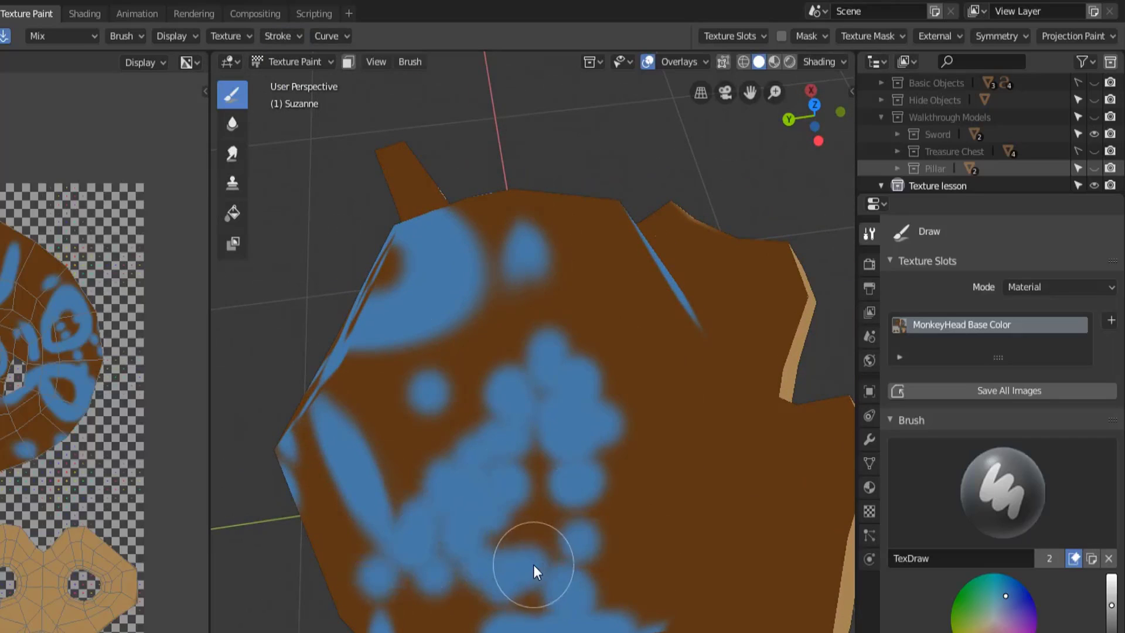
# - Undo the two lower-face dot strokes and set stroke jitter back to 0
pyautogui.hotkey('ctrl', 'z')
pyautogui.hotkey('ctrl', 'z')
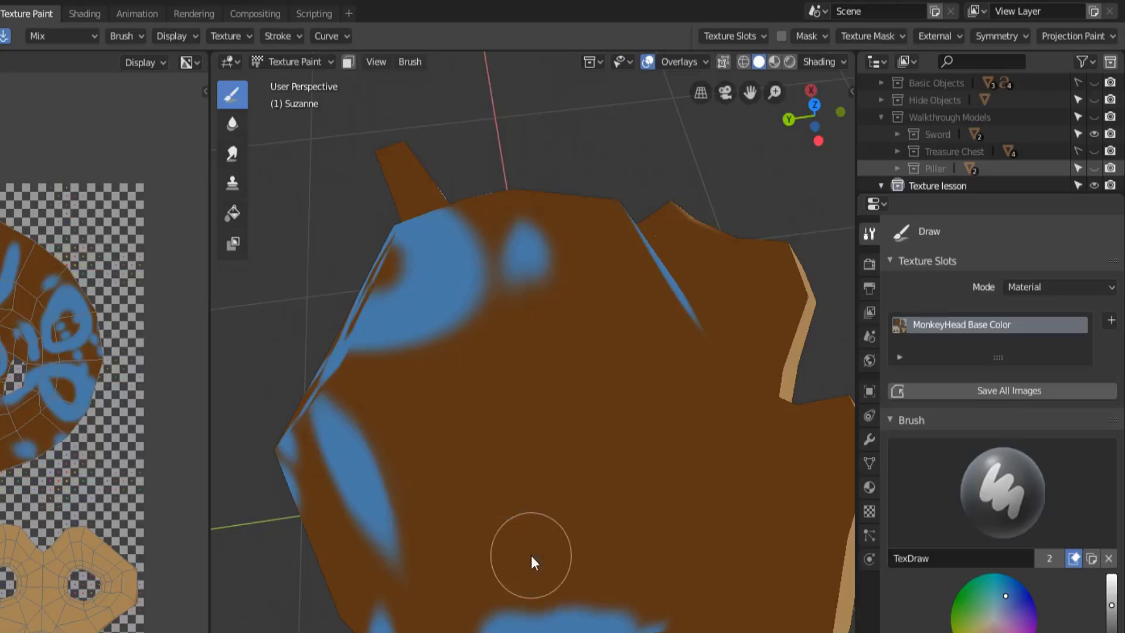
pyautogui.click(281, 36)
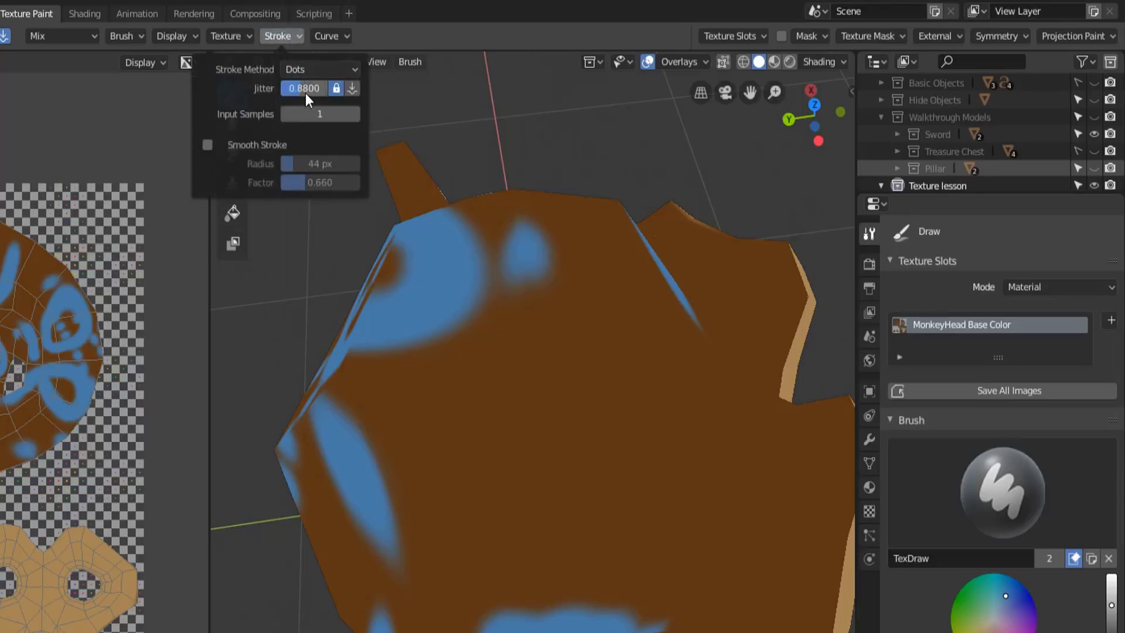
pyautogui.moveTo(303, 89); pyautogui.dragTo(257, 89)
# - Switch to Drag Dot, resize the brush, and drag a blue dab onto the left eye
pyautogui.click(321, 68)
pyautogui.click(317, 109)
pyautogui.moveTo(612, 313)
pyautogui.mouseDown(button='middle')
pyautogui.moveTo(537, 280)
pyautogui.moveTo(601, 396)
pyautogui.moveTo(534, 338)
pyautogui.moveTo(531, 423)
pyautogui.mouseUp(button='middle')
pyautogui.scroll(3, 509, 389)
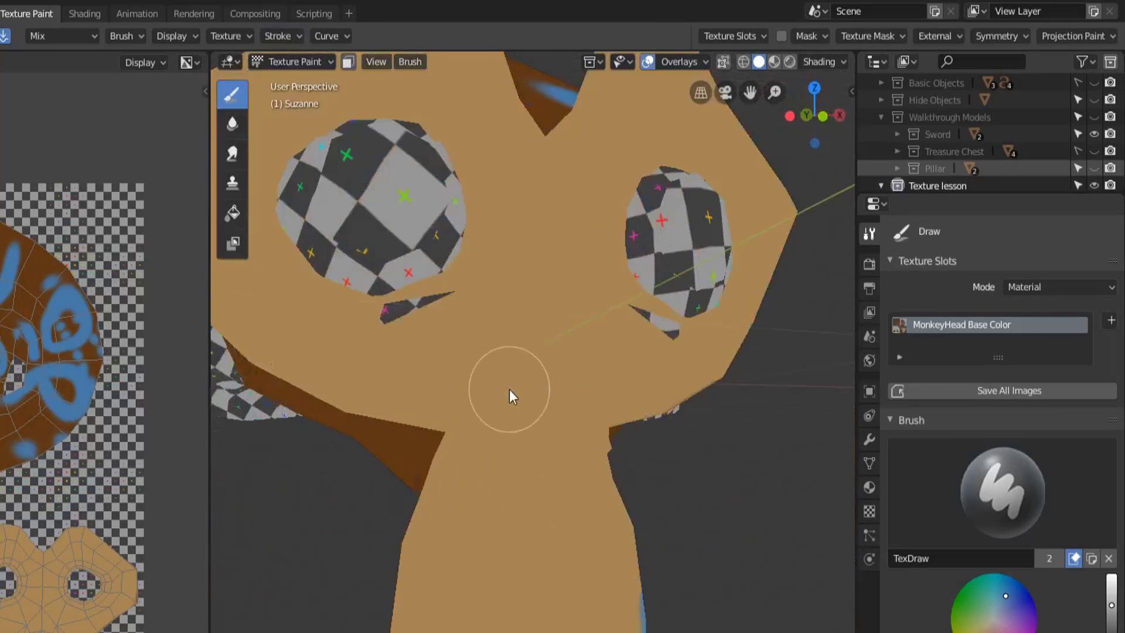
pyautogui.moveTo(589, 345)
pyautogui.mouseDown(button='middle')
pyautogui.moveTo(629, 396)
pyautogui.moveTo(565, 390)
pyautogui.mouseUp(button='middle')
pyautogui.press('f')
pyautogui.click(643, 446)
pyautogui.moveTo(593, 411)
pyautogui.mouseDown()
pyautogui.moveTo(589, 261)
pyautogui.moveTo(428, 211)
pyautogui.moveTo(499, 327)
pyautogui.moveTo(527, 320)
pyautogui.mouseUp()
# - Drag a blue dab onto the right eye, then undo it
pyautogui.scroll(-2, 671, 417)
pyautogui.scroll(-2, 627, 412)
pyautogui.moveTo(566, 441)
pyautogui.mouseDown()
pyautogui.moveTo(636, 402)
pyautogui.moveTo(673, 353)
pyautogui.mouseUp()
pyautogui.moveTo(677, 345)
pyautogui.mouseDown(button='middle')
pyautogui.moveTo(783, 408)
pyautogui.moveTo(756, 404)
pyautogui.mouseUp(button='middle')
pyautogui.moveTo(576, 487); pyautogui.dragTo(543, 474, button='middle')
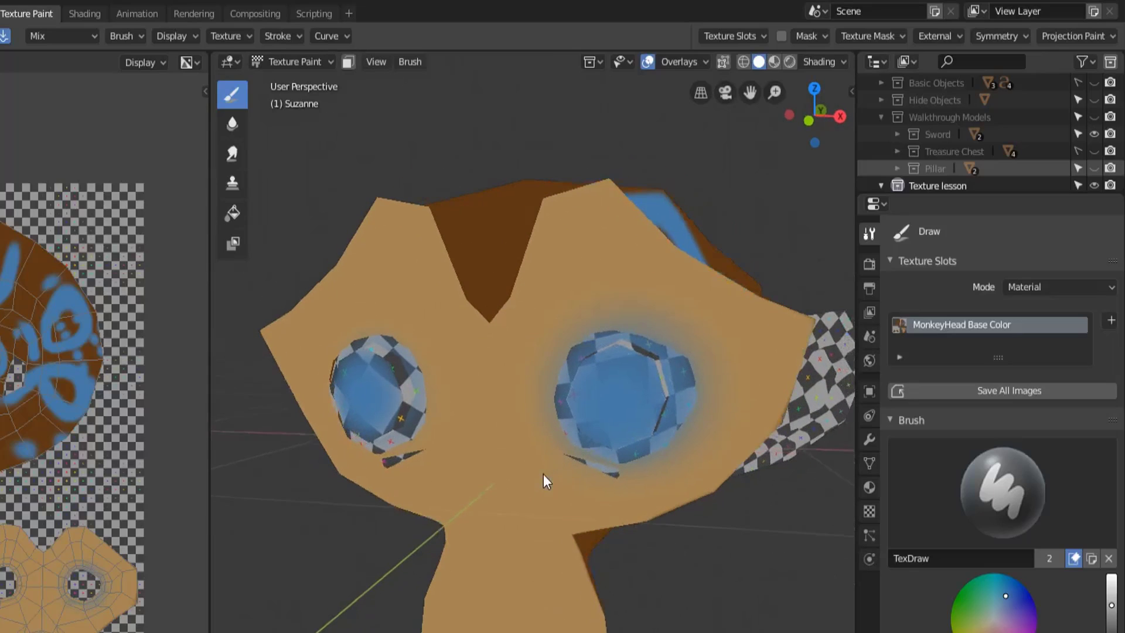
pyautogui.hotkey('ctrl', 'z')
# - Drag soft blue dabs onto the chin, forehead and ear
pyautogui.click(274, 35)
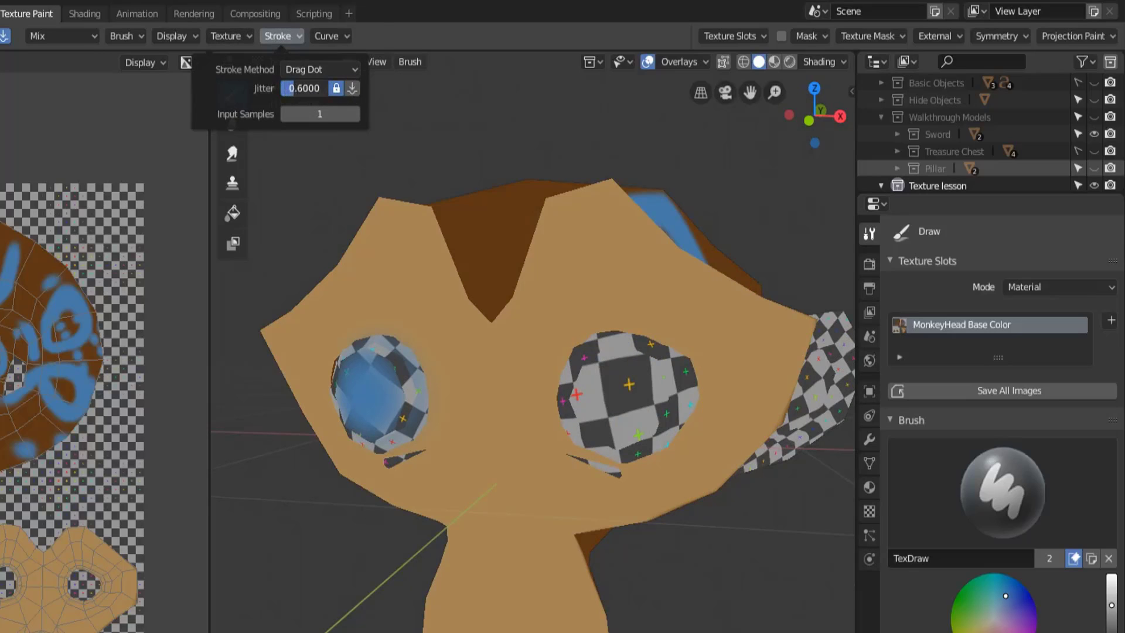
pyautogui.moveTo(492, 387); pyautogui.dragTo(498, 578)
pyautogui.click(663, 306)
pyautogui.moveTo(663, 307)
pyautogui.mouseDown()
pyautogui.moveTo(743, 362)
pyautogui.moveTo(599, 294)
pyautogui.mouseUp()
pyautogui.moveTo(714, 452); pyautogui.dragTo(591, 419, button='middle')
pyautogui.moveTo(668, 364); pyautogui.dragTo(705, 321)
pyautogui.moveTo(531, 346)
pyautogui.mouseDown(button='middle')
pyautogui.moveTo(636, 288)
pyautogui.moveTo(680, 337)
pyautogui.mouseUp(button='middle')
pyautogui.click(291, 35)
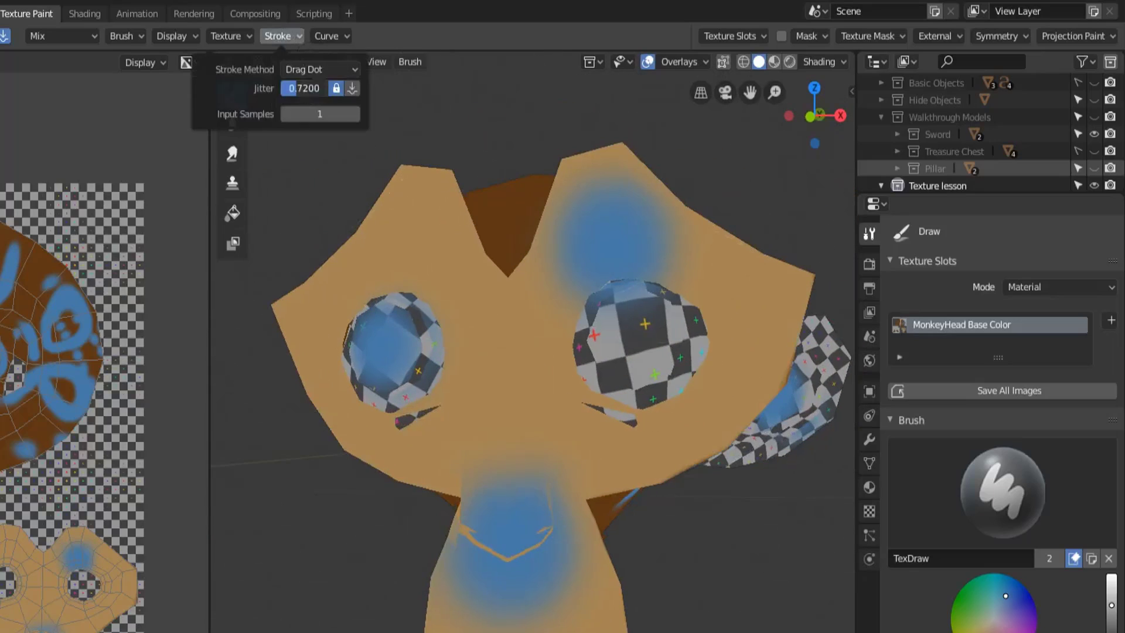
# - Switch the stroke method to Airbrush and airbrush a soft green spot on the head's back
pyautogui.click(322, 69)
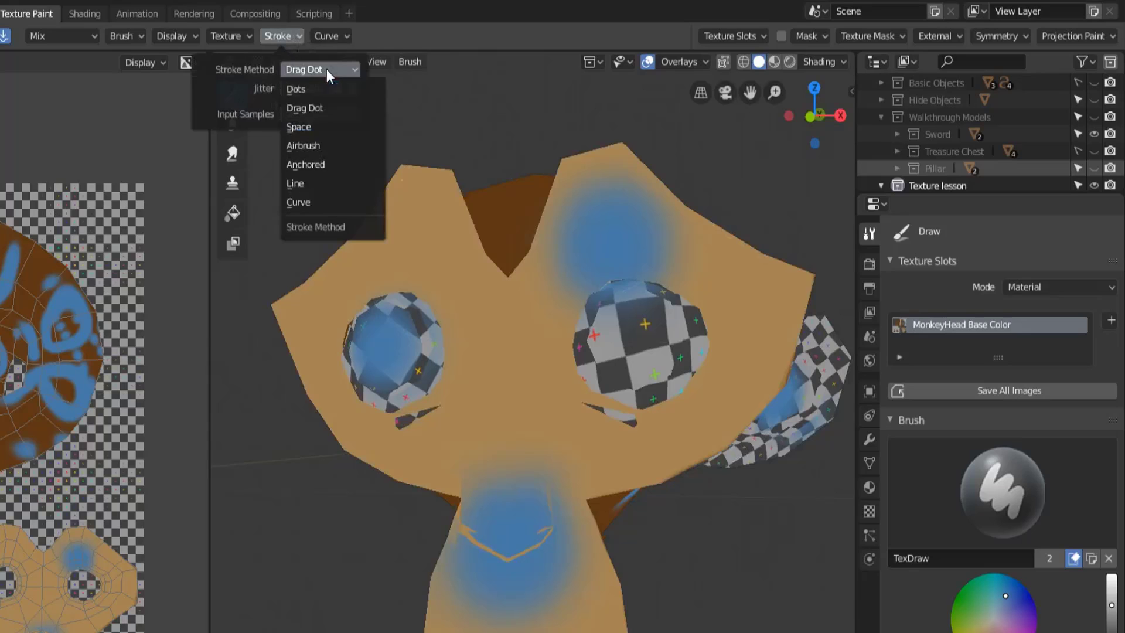
pyautogui.click(316, 154)
pyautogui.moveTo(496, 279)
pyautogui.mouseDown(button='middle')
pyautogui.moveTo(554, 348)
pyautogui.moveTo(396, 431)
pyautogui.moveTo(414, 450)
pyautogui.moveTo(532, 397)
pyautogui.moveTo(645, 407)
pyautogui.mouseUp(button='middle')
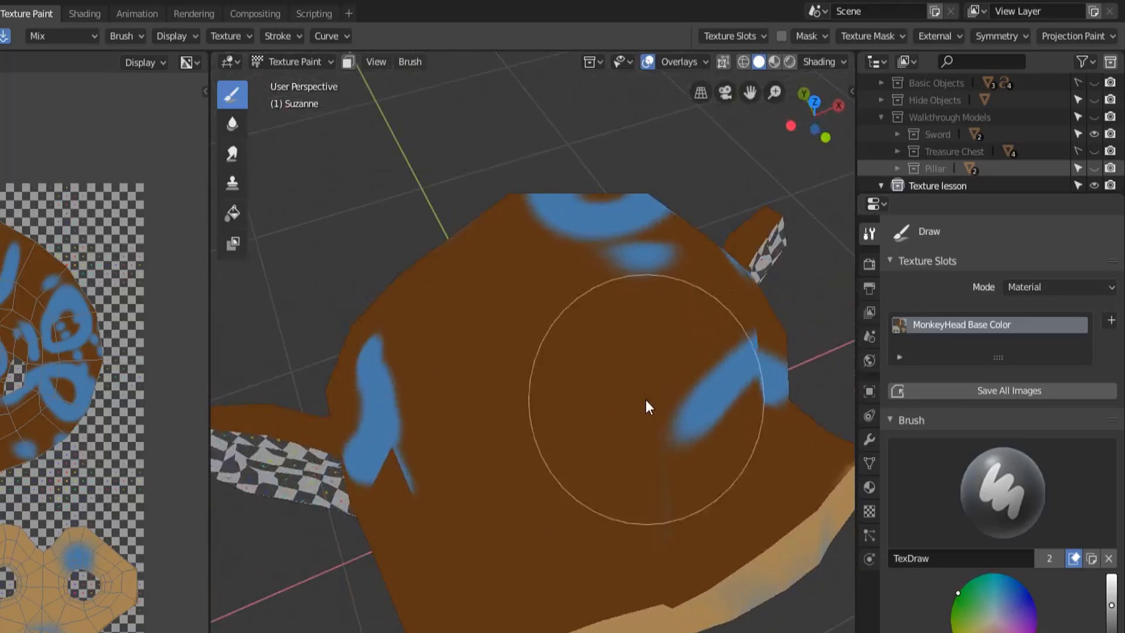
pyautogui.click(524, 388)
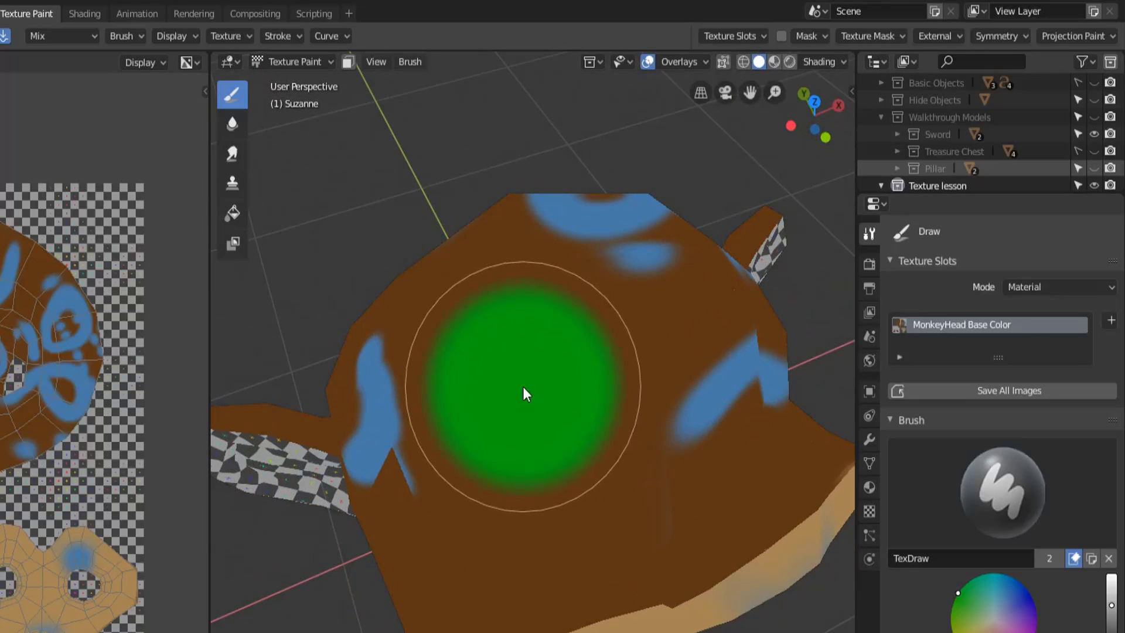
# - Lower brush strength to 0.599 and airbrush a green dab over the blue stroke's bend
pyautogui.moveTo(523, 388)
pyautogui.mouseDown(button='middle')
pyautogui.moveTo(604, 467)
pyautogui.moveTo(579, 404)
pyautogui.mouseUp(button='middle')
pyautogui.hotkey('shift', 'f')
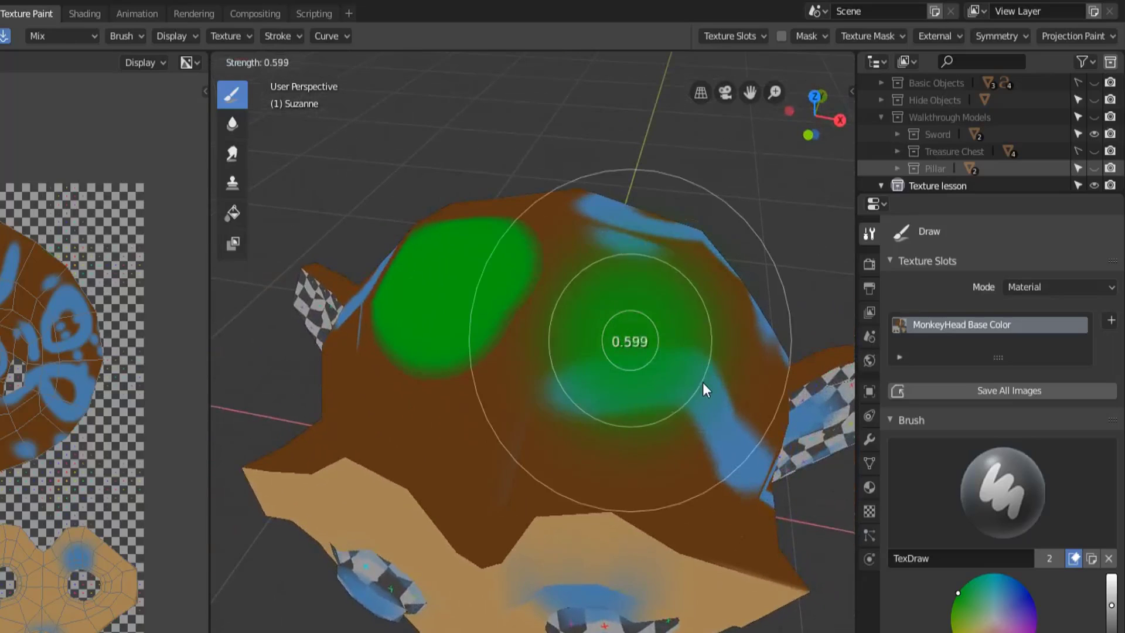
pyautogui.click(707, 386)
pyautogui.moveTo(684, 374); pyautogui.dragTo(611, 368, button='middle')
pyautogui.click(611, 367)
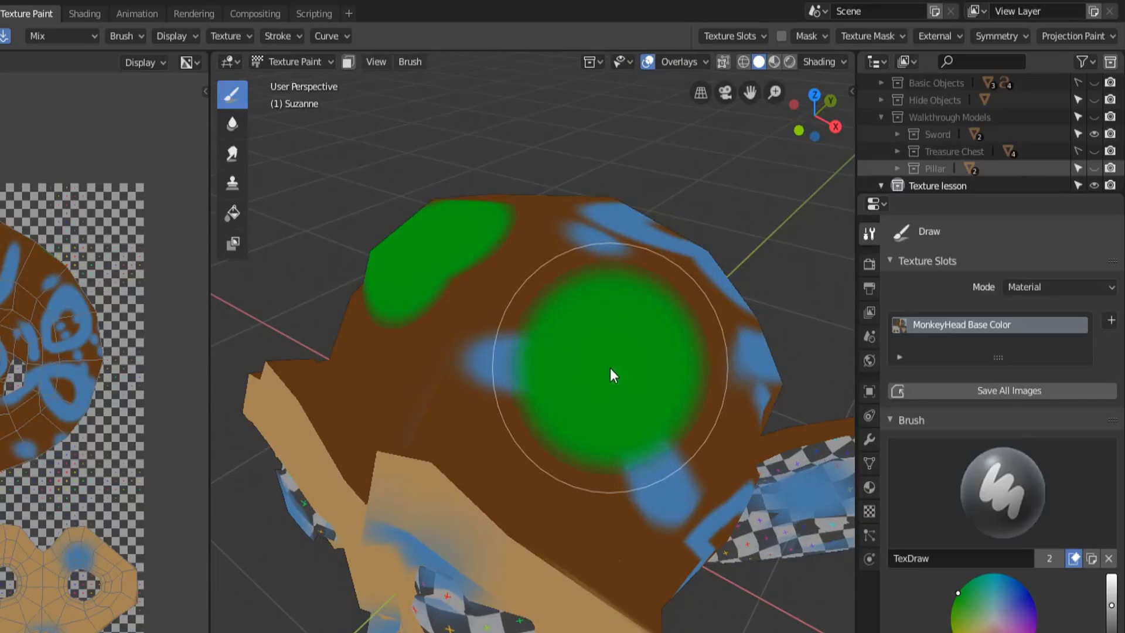
# - Raise airbrush rate to 0.595, airbrush blue over the green patch, then add a new green patch
pyautogui.click(291, 42)
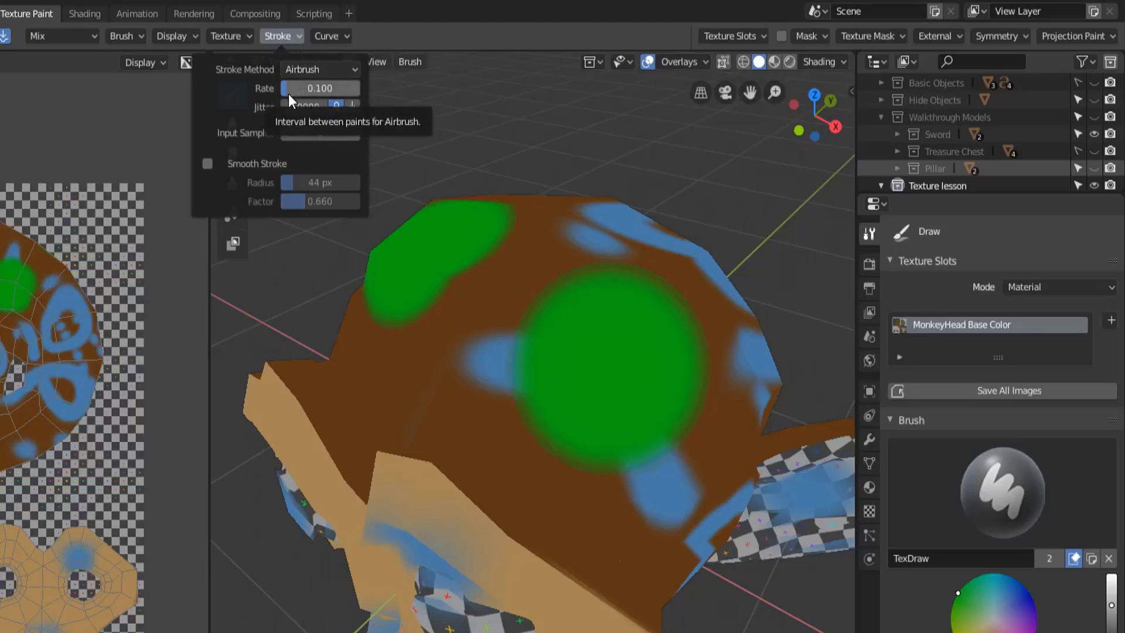
pyautogui.moveTo(289, 94); pyautogui.dragTo(329, 89)
pyautogui.moveTo(410, 140); pyautogui.dragTo(517, 206, button='middle')
pyautogui.moveTo(516, 206)
pyautogui.mouseDown()
pyautogui.moveTo(515, 368)
pyautogui.moveTo(527, 361)
pyautogui.mouseUp()
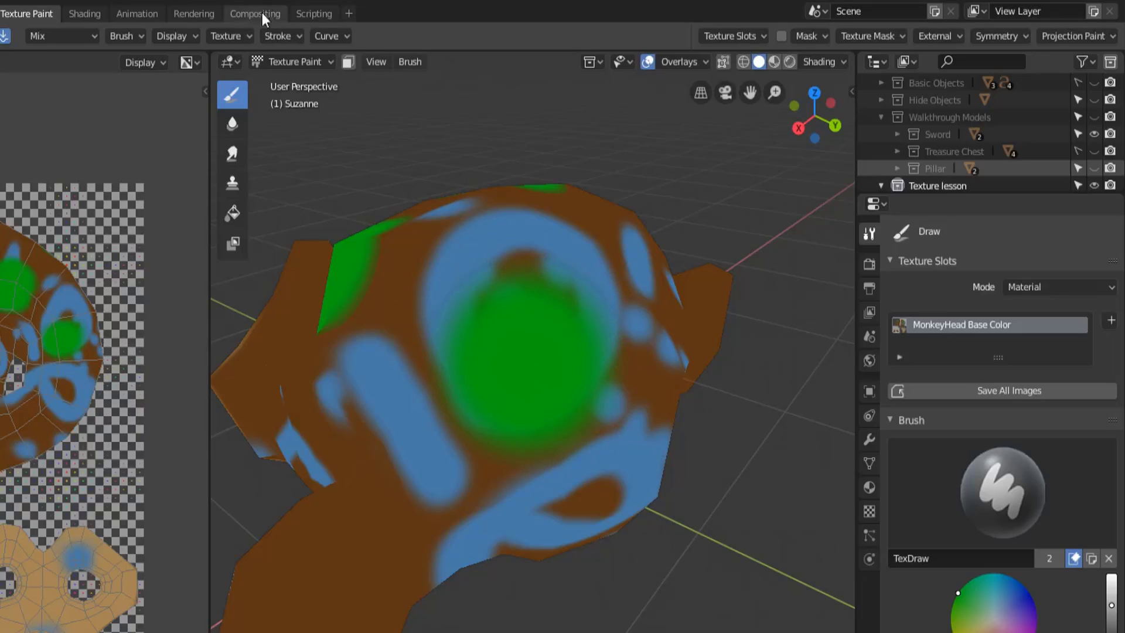
pyautogui.click(279, 35)
pyautogui.moveTo(651, 304); pyautogui.dragTo(541, 312, button='middle')
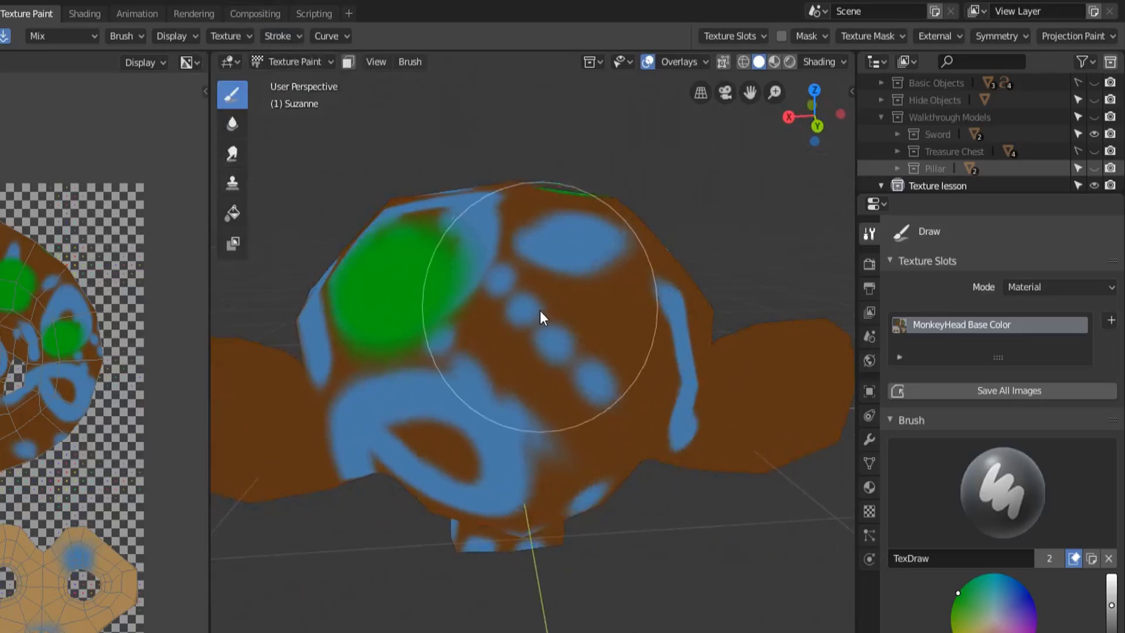
pyautogui.moveTo(542, 312); pyautogui.dragTo(542, 312)
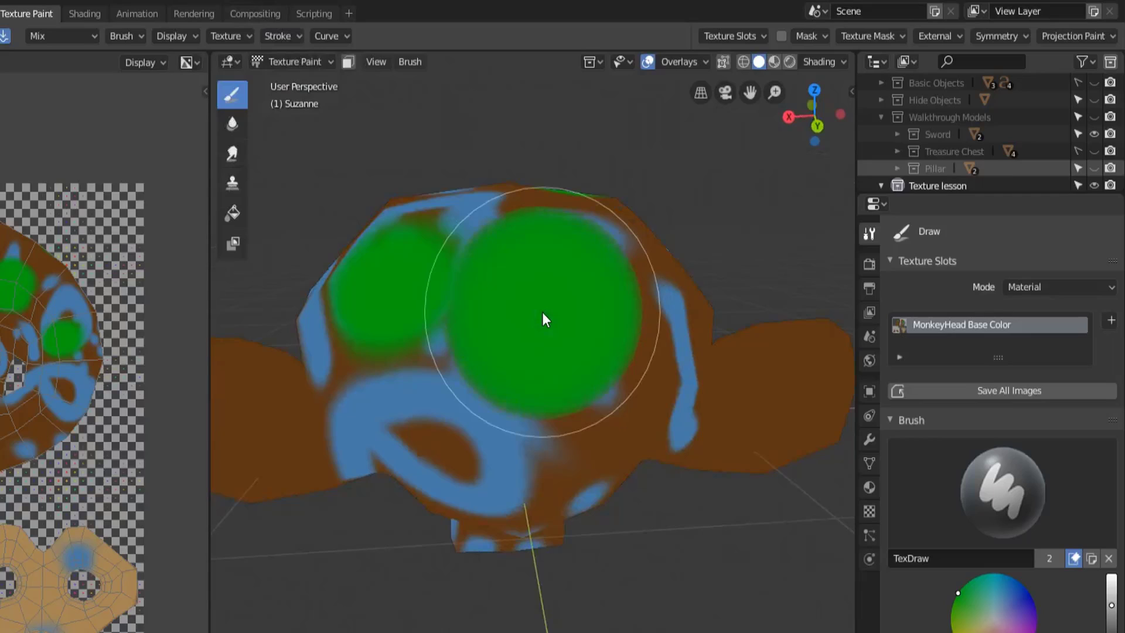
# - At 0.692 rate build up green airbrush paint over the blue area, then reset jitter to 0
pyautogui.click(279, 35)
pyautogui.moveTo(309, 80); pyautogui.dragTo(363, 80)
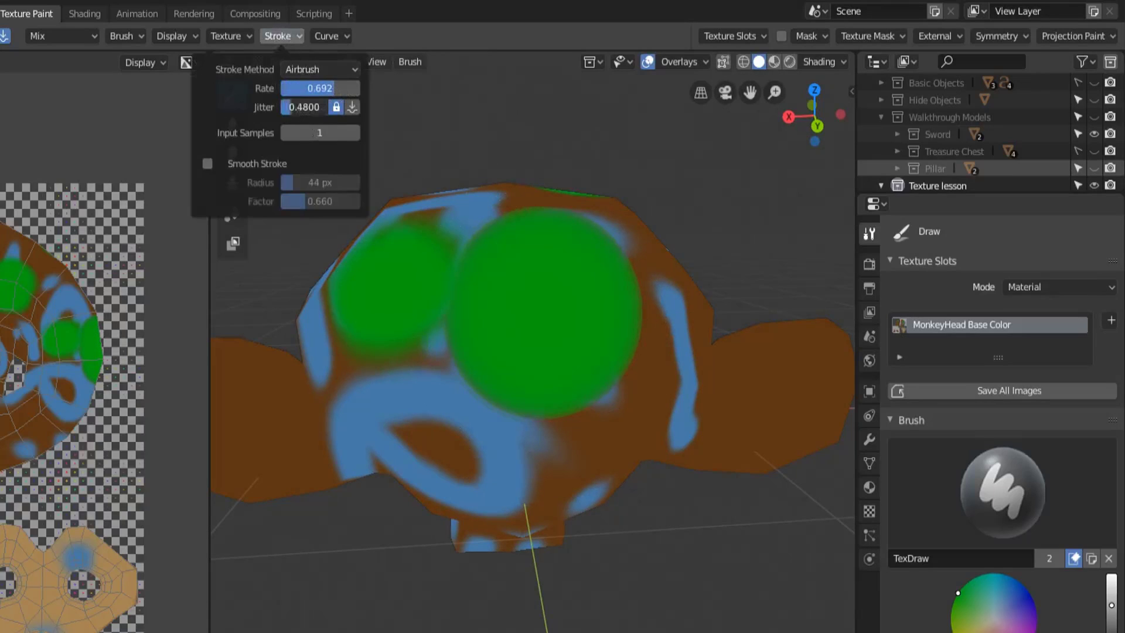
pyautogui.moveTo(498, 389); pyautogui.dragTo(483, 342, button='middle')
pyautogui.moveTo(483, 341); pyautogui.dragTo(484, 347)
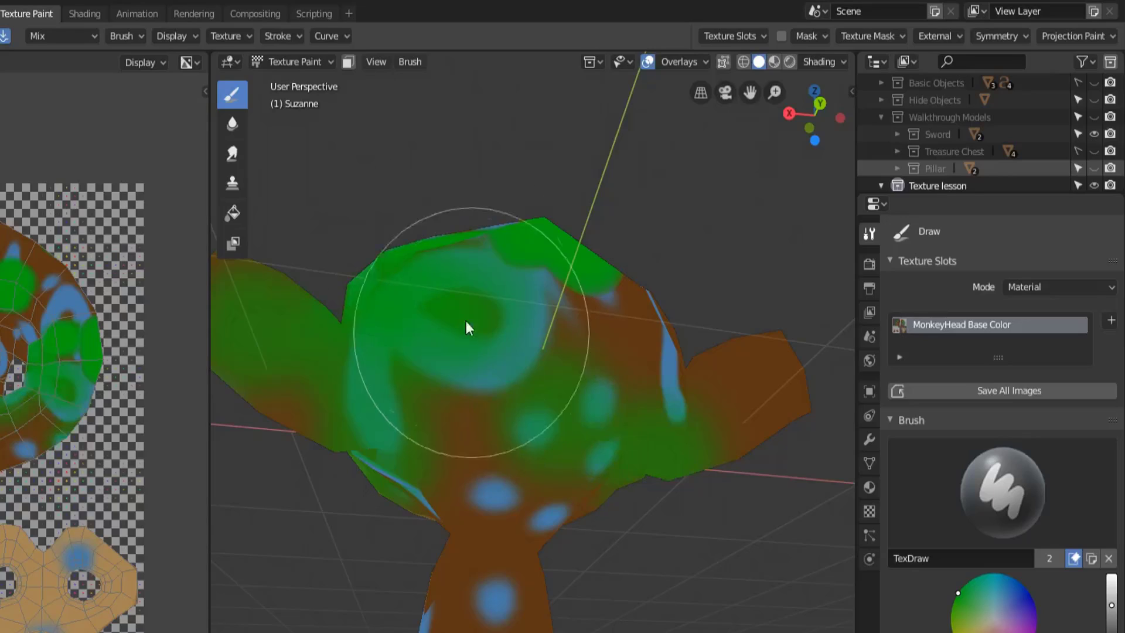
pyautogui.click(277, 36)
pyautogui.moveTo(300, 115); pyautogui.dragTo(291, 106)
pyautogui.click(332, 69)
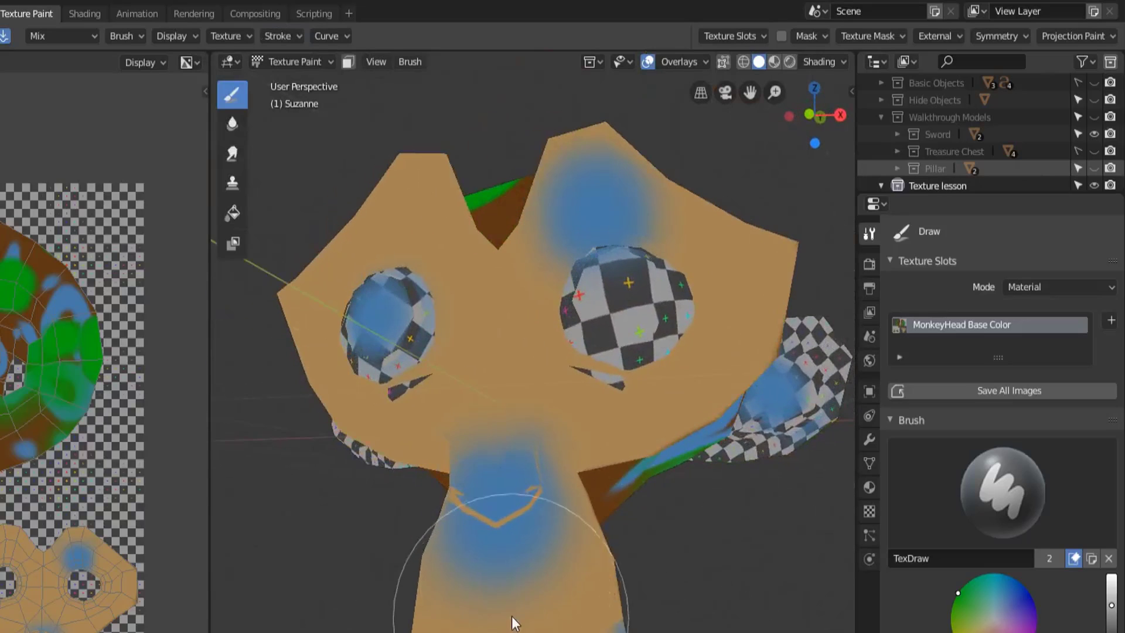
# - Spread an orange anchored fill out from Suzanne's mouth
pyautogui.moveTo(515, 618); pyautogui.dragTo(485, 622, button='middle')
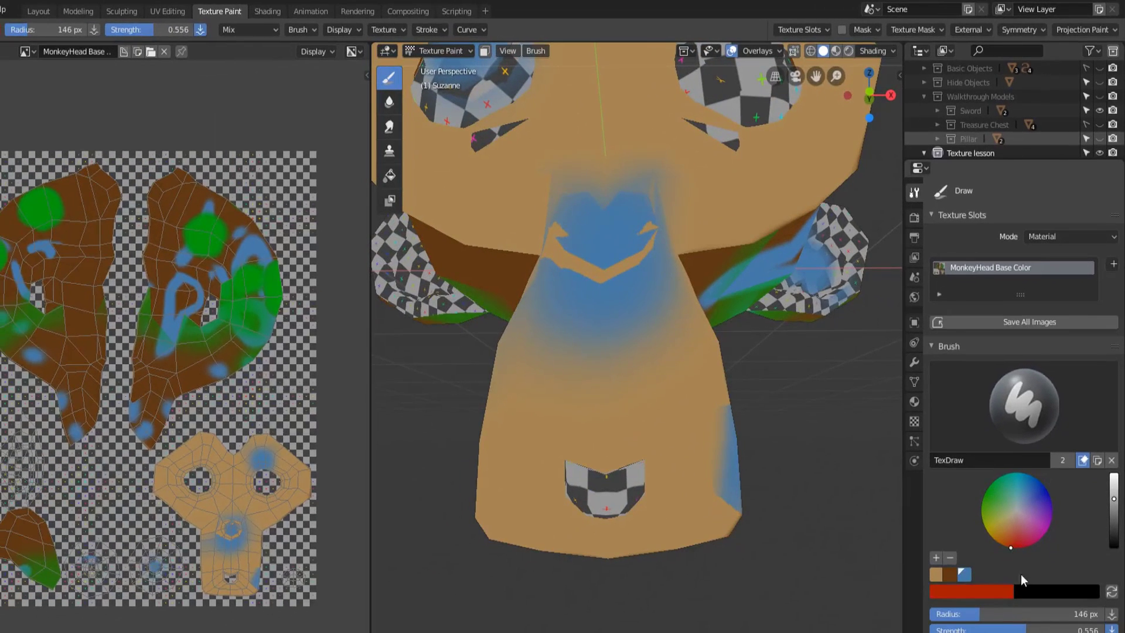
pyautogui.moveTo(587, 425); pyautogui.dragTo(627, 403, button='middle')
pyautogui.moveTo(617, 359); pyautogui.dragTo(645, 433, button='middle')
pyautogui.moveTo(662, 463)
pyautogui.mouseDown()
pyautogui.moveTo(763, 562)
pyautogui.moveTo(859, 631)
pyautogui.moveTo(809, 534)
pyautogui.moveTo(734, 494)
pyautogui.moveTo(794, 546)
pyautogui.moveTo(729, 501)
pyautogui.moveTo(763, 527)
pyautogui.moveTo(750, 514)
pyautogui.mouseUp()
# - Set brush strength to 1.000 and drag red anchored fills from the mouth and over the eye
pyautogui.hotkey('shift', 'f')
pyautogui.click(654, 479)
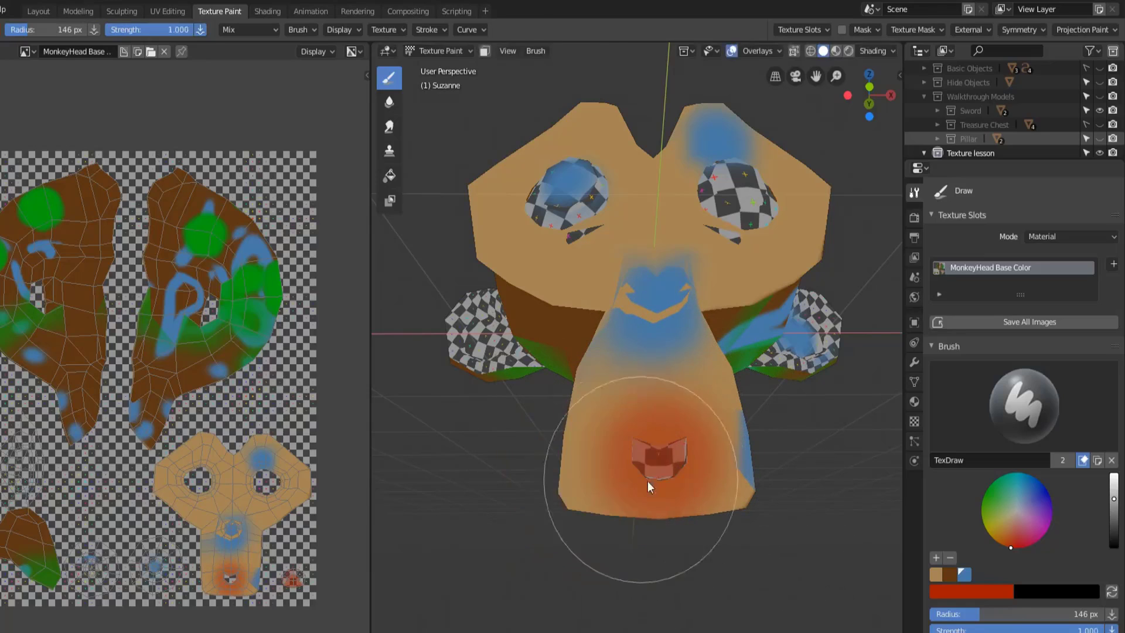
pyautogui.moveTo(657, 469); pyautogui.dragTo(730, 518)
pyautogui.moveTo(804, 483); pyautogui.dragTo(662, 195, button='middle')
pyautogui.moveTo(650, 224); pyautogui.dragTo(728, 276)
# - Paint red across the forehead and anchored red dabs on the side of the head
pyautogui.moveTo(728, 276); pyautogui.dragTo(719, 311, button='middle')
pyautogui.moveTo(639, 292); pyautogui.dragTo(789, 393)
pyautogui.click(429, 30)
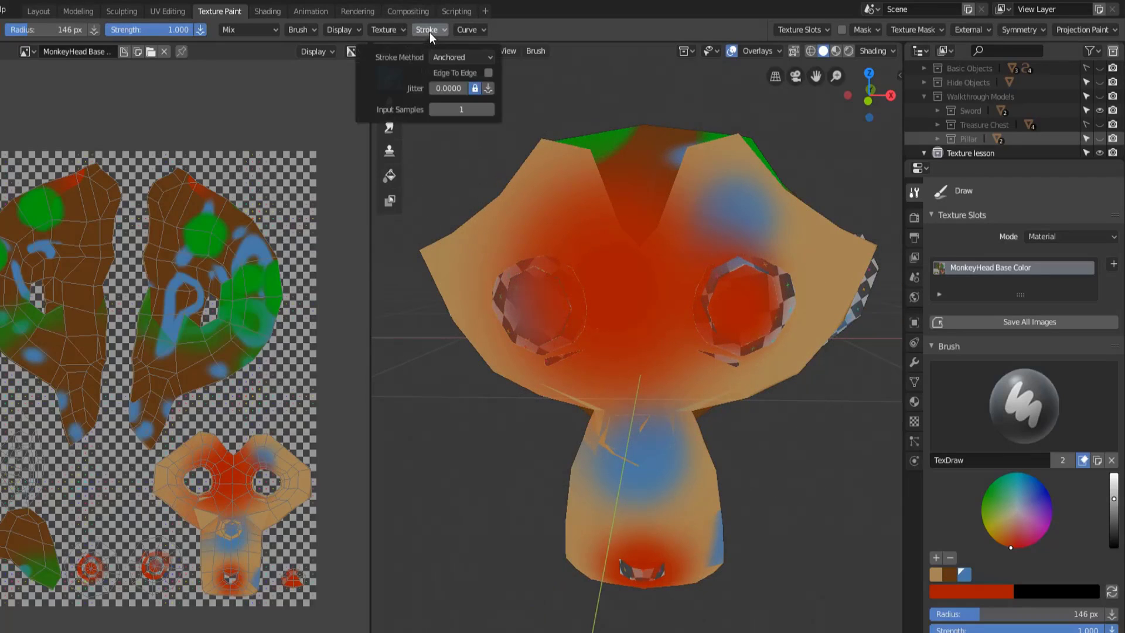
pyautogui.moveTo(514, 128)
pyautogui.mouseDown(button='middle')
pyautogui.moveTo(626, 294)
pyautogui.moveTo(604, 347)
pyautogui.mouseUp(button='middle')
pyautogui.moveTo(644, 359)
pyautogui.mouseDown()
pyautogui.moveTo(634, 352)
pyautogui.moveTo(689, 381)
pyautogui.moveTo(620, 335)
pyautogui.moveTo(707, 350)
pyautogui.moveTo(773, 288)
pyautogui.moveTo(705, 103)
pyautogui.moveTo(498, 89)
pyautogui.moveTo(411, 328)
pyautogui.moveTo(460, 527)
pyautogui.moveTo(675, 515)
pyautogui.moveTo(780, 360)
pyautogui.moveTo(801, 351)
pyautogui.mouseUp()
pyautogui.moveTo(605, 240)
pyautogui.mouseDown()
pyautogui.moveTo(560, 274)
pyautogui.moveTo(545, 401)
pyautogui.mouseUp()
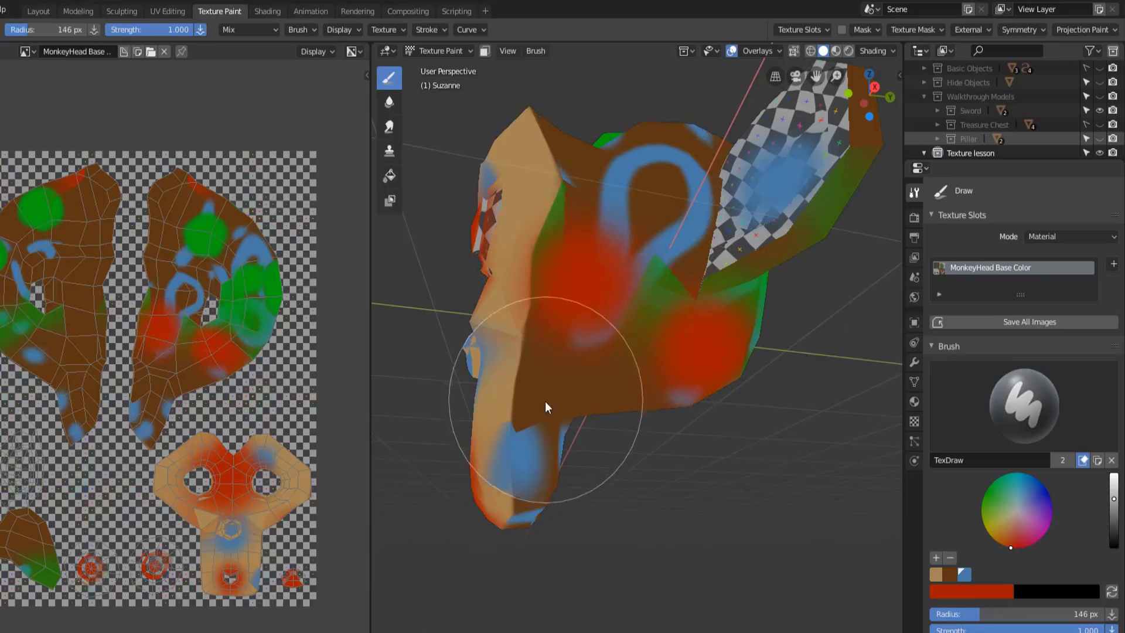
# - Switch the texture-paint brush's stroke method to Line
pyautogui.click(435, 31)
pyautogui.click(450, 57)
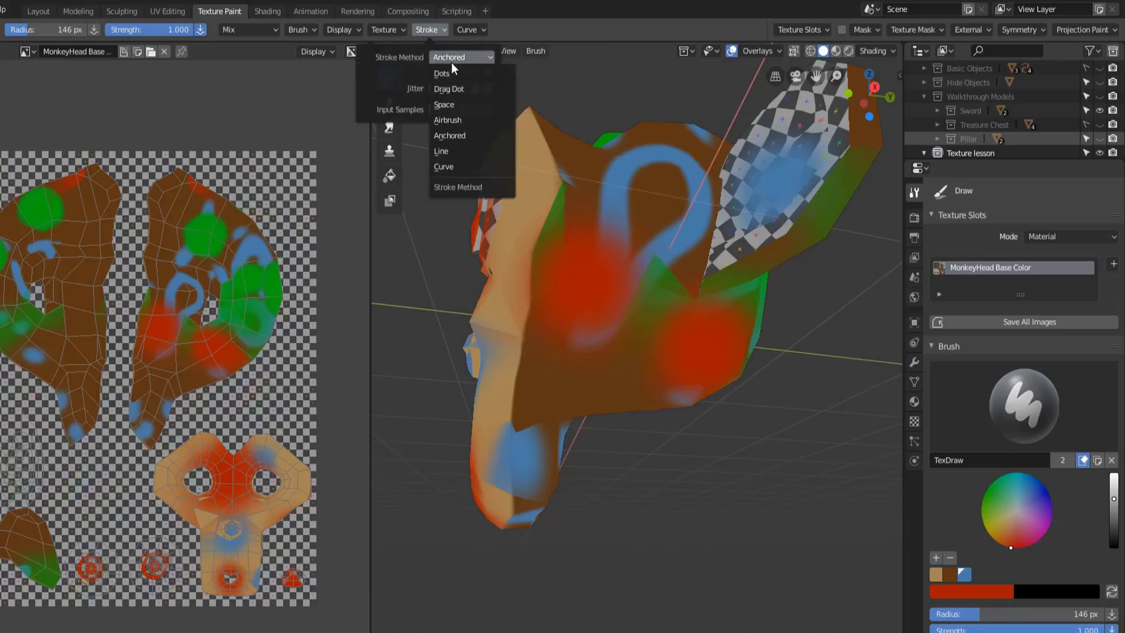
pyautogui.click(459, 152)
# - Paint broad straight red bands across and down Suzanne's head, then reopen the stroke method list
pyautogui.moveTo(692, 236)
pyautogui.mouseDown(button='middle')
pyautogui.moveTo(623, 354)
pyautogui.moveTo(597, 374)
pyautogui.moveTo(636, 372)
pyautogui.mouseUp(button='middle')
pyautogui.scroll(5, 654, 440)
pyautogui.moveTo(594, 308)
pyautogui.mouseDown()
pyautogui.moveTo(614, 345)
pyautogui.moveTo(804, 495)
pyautogui.mouseUp()
pyautogui.moveTo(804, 495); pyautogui.dragTo(669, 465, button='middle')
pyautogui.moveTo(690, 268); pyautogui.dragTo(629, 537)
pyautogui.moveTo(629, 536)
pyautogui.mouseDown(button='middle')
pyautogui.moveTo(671, 457)
pyautogui.moveTo(626, 426)
pyautogui.moveTo(558, 424)
pyautogui.mouseUp(button='middle')
pyautogui.moveTo(469, 215); pyautogui.dragTo(669, 429)
pyautogui.moveTo(668, 429)
pyautogui.mouseDown(button='middle')
pyautogui.moveTo(701, 432)
pyautogui.moveTo(688, 366)
pyautogui.mouseUp(button='middle')
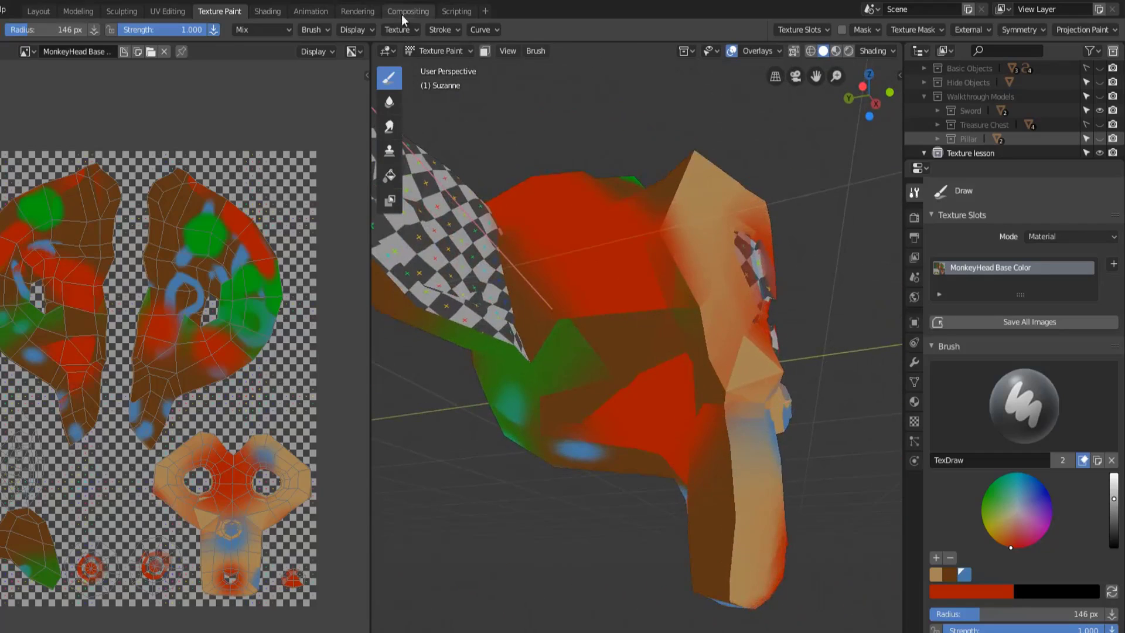
pyautogui.click(448, 29)
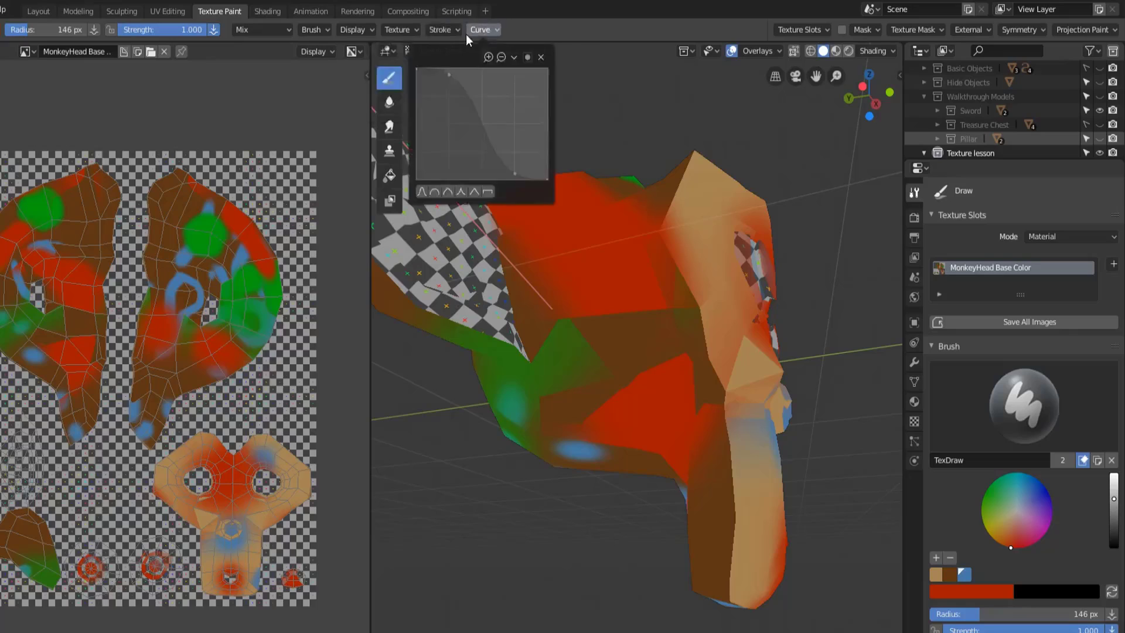
pyautogui.click(457, 59)
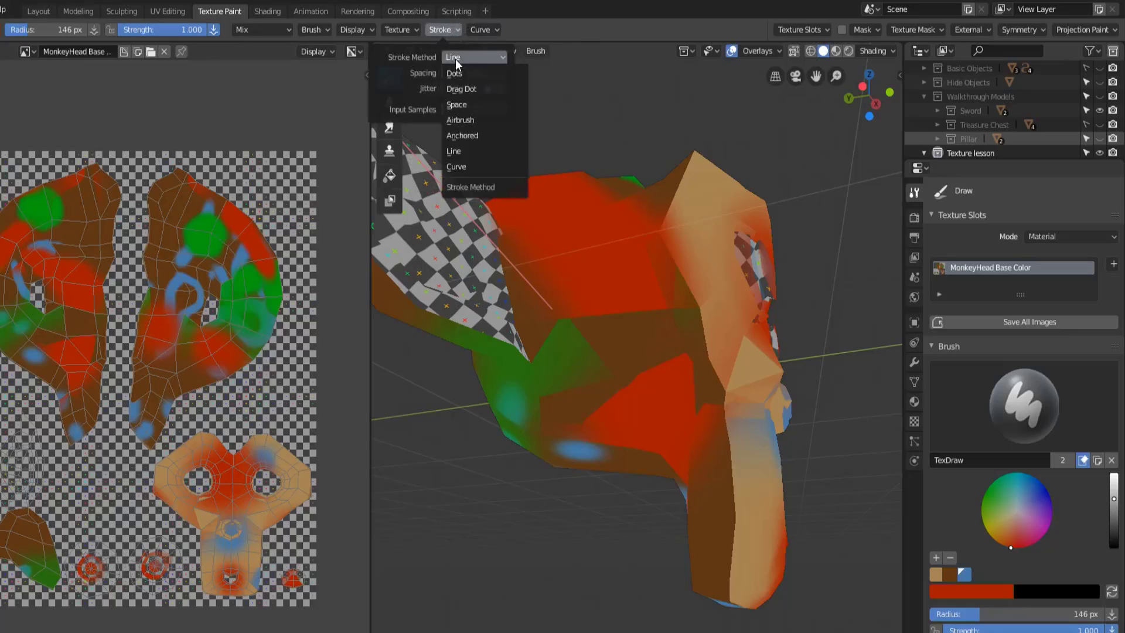
# - Set the stroke method to Curve and add a new PaintCurve
pyautogui.click(492, 169)
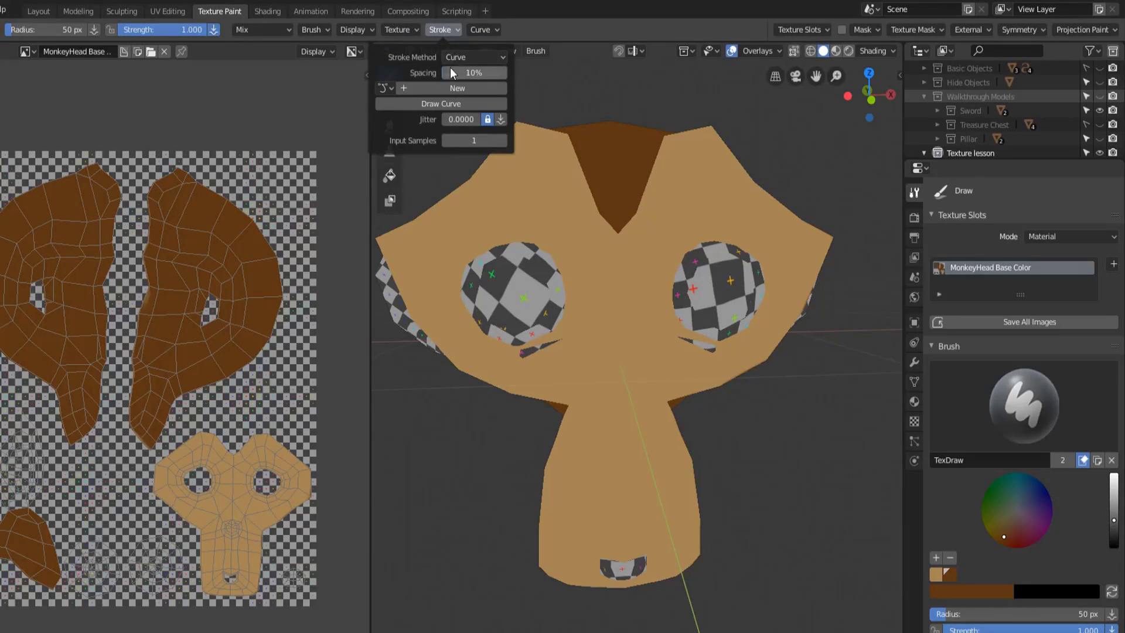
pyautogui.click(447, 87)
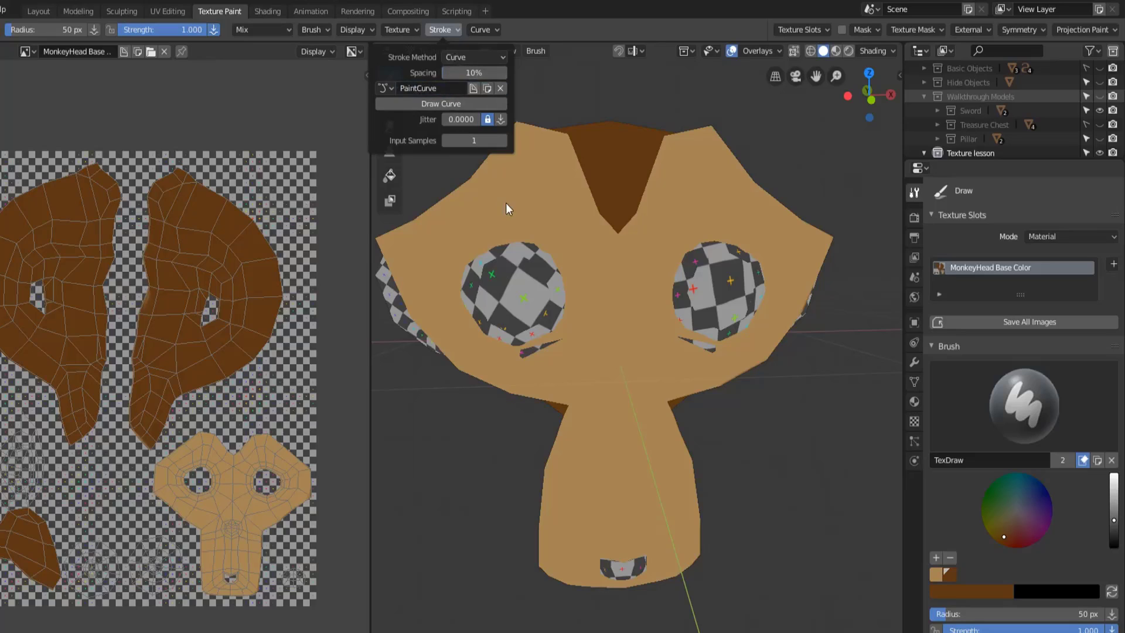
pyautogui.moveTo(506, 172)
pyautogui.mouseDown(button='middle')
pyautogui.moveTo(522, 206)
pyautogui.moveTo(523, 196)
pyautogui.mouseUp(button='middle')
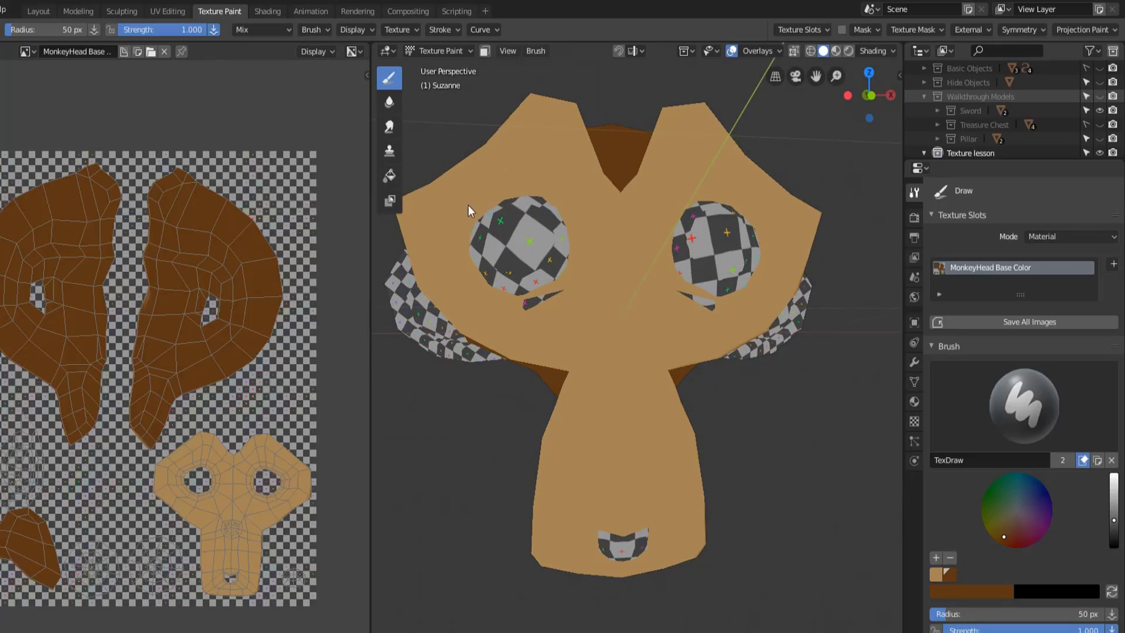
# - Place paint-curve points beside and above the left eye and drag handles to bend the curve
pyautogui.moveTo(451, 214)
pyautogui.keyDown('ctrl'); pyautogui.mouseDown(button='right')
pyautogui.moveTo(488, 183)
pyautogui.moveTo(494, 239)
pyautogui.moveTo(485, 295)
pyautogui.moveTo(476, 297)
pyautogui.mouseUp(button='right'); pyautogui.keyUp('ctrl')
pyautogui.keyDown('ctrl'); pyautogui.rightClick(545, 162); pyautogui.keyUp('ctrl')
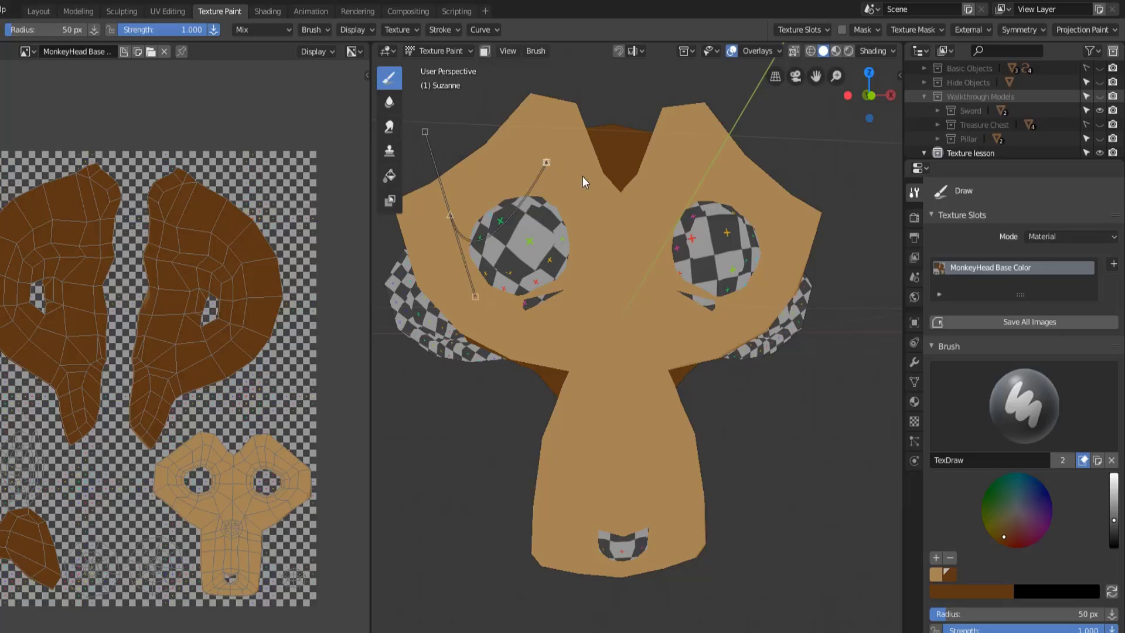
pyautogui.keyDown('ctrl'); pyautogui.moveTo(550, 164); pyautogui.dragTo(571, 172, button='right'); pyautogui.keyUp('ctrl')
pyautogui.moveTo(542, 160)
pyautogui.mouseDown()
pyautogui.moveTo(480, 151)
pyautogui.moveTo(480, 138)
pyautogui.mouseUp()
pyautogui.click(548, 163)
pyautogui.moveTo(548, 163); pyautogui.dragTo(546, 162)
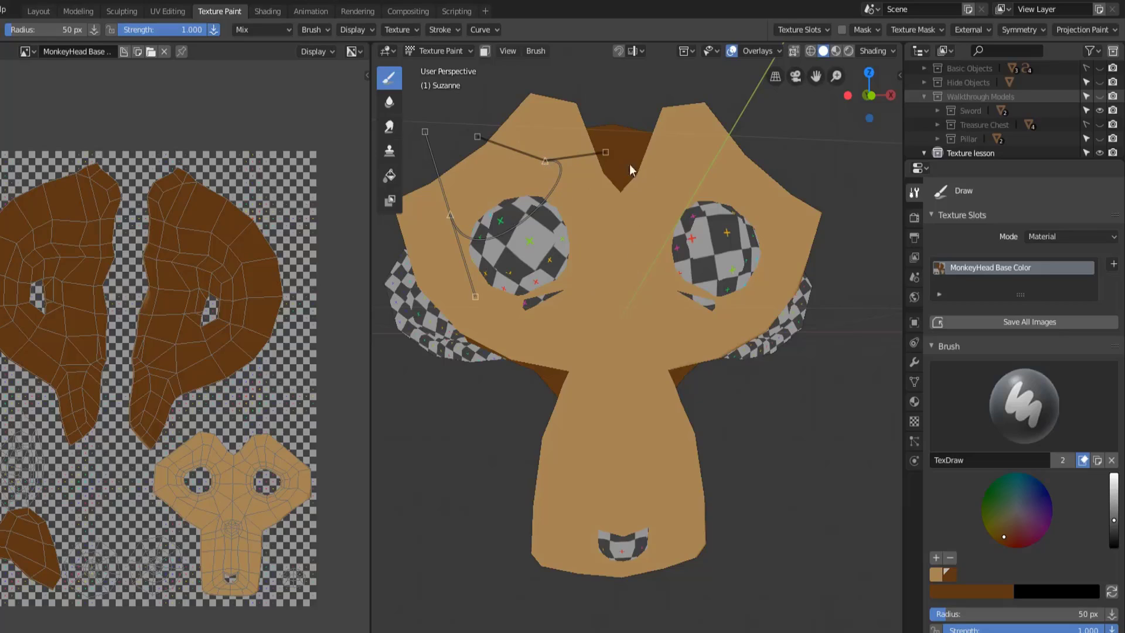
pyautogui.moveTo(605, 153)
pyautogui.mouseDown()
pyautogui.moveTo(520, 208)
pyautogui.moveTo(415, 188)
pyautogui.moveTo(426, 126)
pyautogui.moveTo(628, 142)
pyautogui.moveTo(668, 166)
pyautogui.mouseUp()
# - Add a curve point between the eyes and shape the curve into a hook
pyautogui.click(551, 171)
pyautogui.keyDown('ctrl'); pyautogui.click(593, 237); pyautogui.keyUp('ctrl')
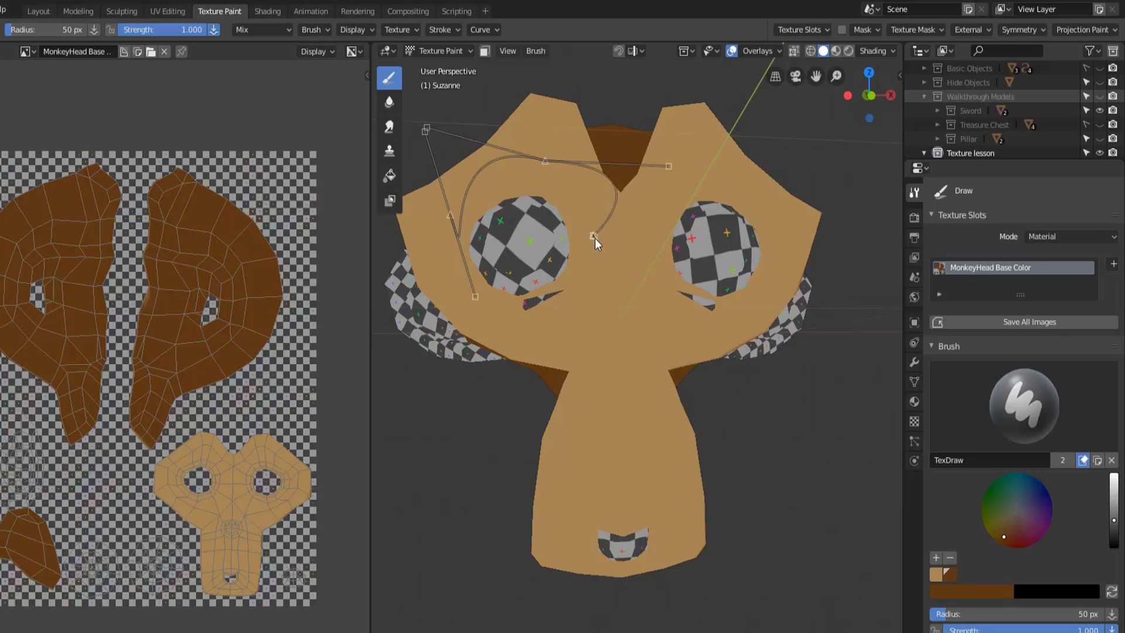
pyautogui.moveTo(596, 240); pyautogui.dragTo(628, 280)
pyautogui.moveTo(595, 238)
pyautogui.mouseDown()
pyautogui.moveTo(579, 247)
pyautogui.moveTo(597, 237)
pyautogui.moveTo(596, 261)
pyautogui.mouseUp()
pyautogui.scroll(2, 599, 264)
pyautogui.scroll(1, 598, 263)
pyautogui.scroll(-4, 598, 261)
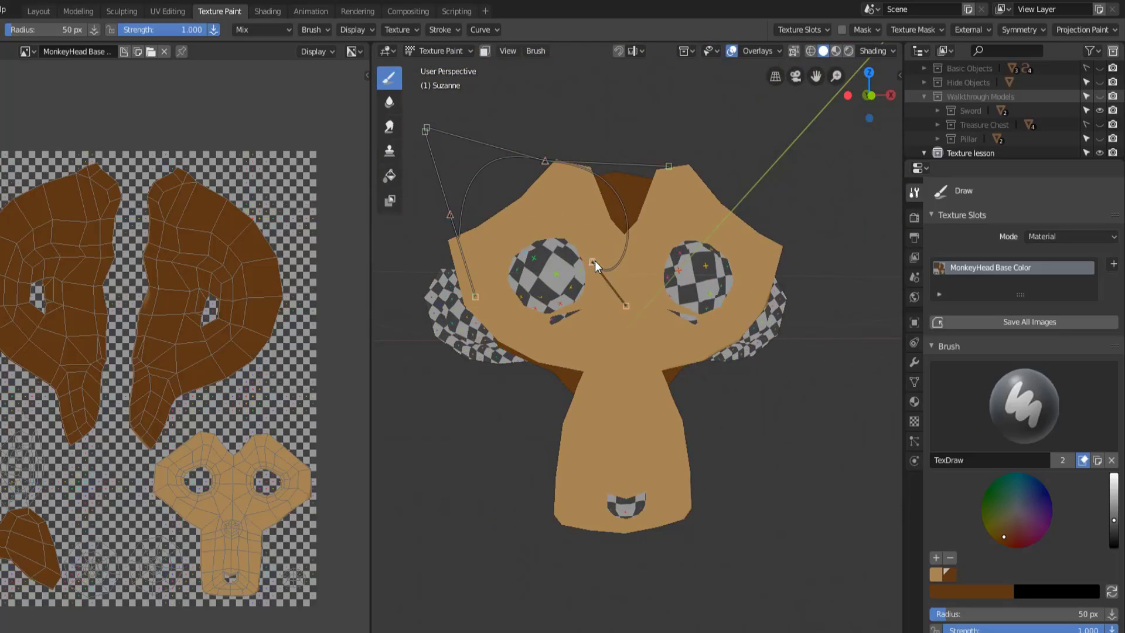
pyautogui.click(623, 282)
pyautogui.scroll(1, 622, 282)
pyautogui.scroll(2, 612, 262)
pyautogui.scroll(-2, 611, 263)
pyautogui.scroll(1, 579, 284)
pyautogui.scroll(-1, 550, 318)
pyautogui.scroll(1, 556, 318)
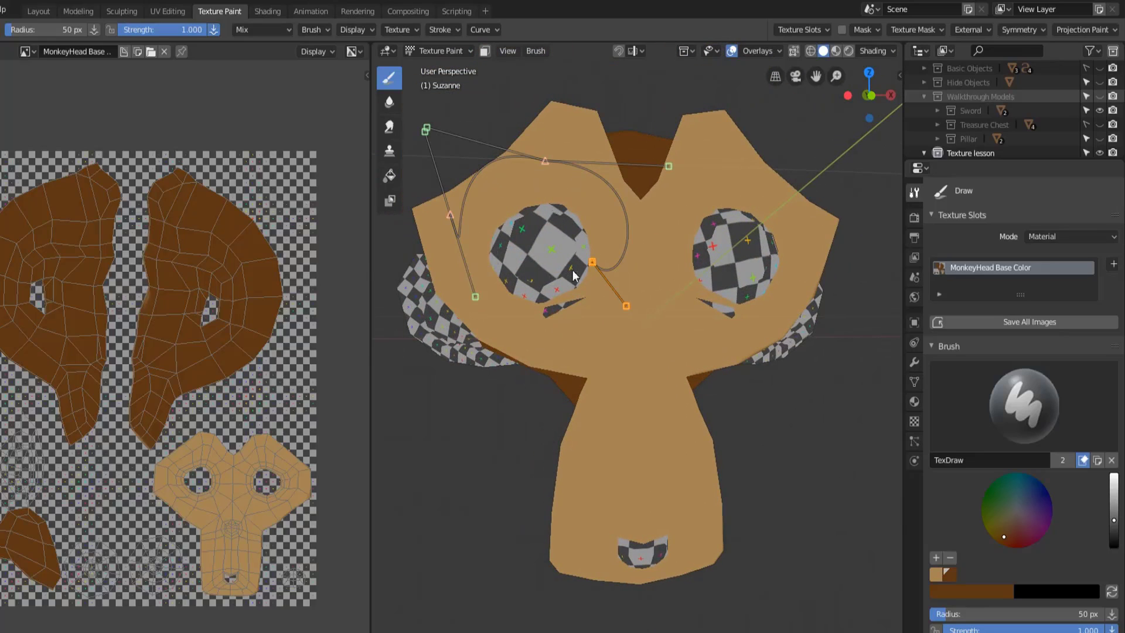
pyautogui.moveTo(595, 259); pyautogui.dragTo(604, 256)
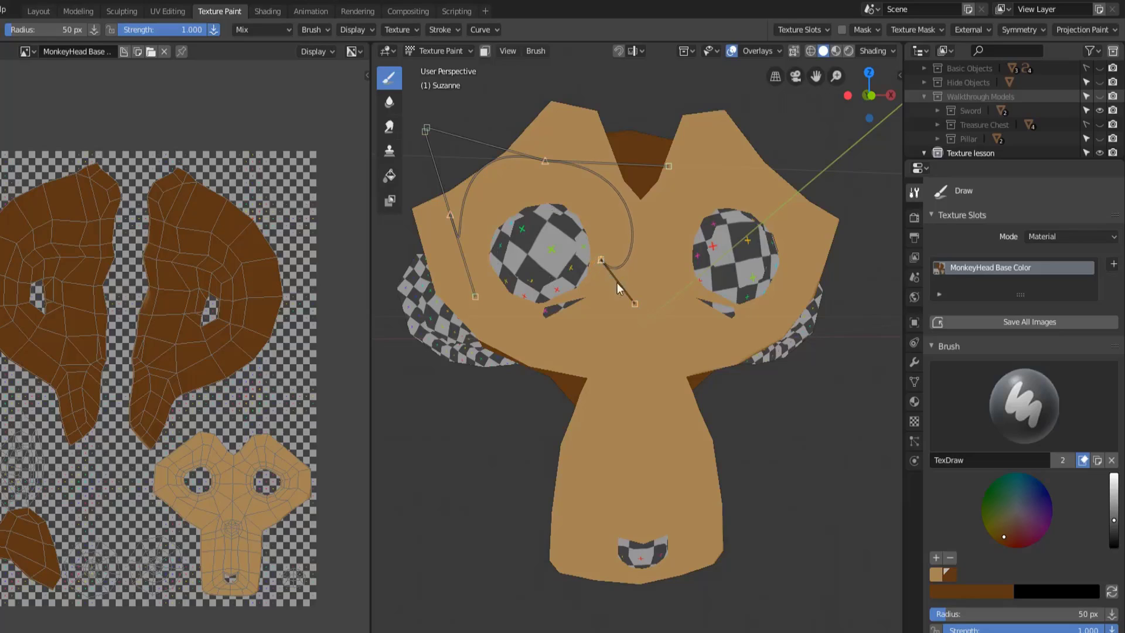
pyautogui.moveTo(635, 301); pyautogui.dragTo(678, 259)
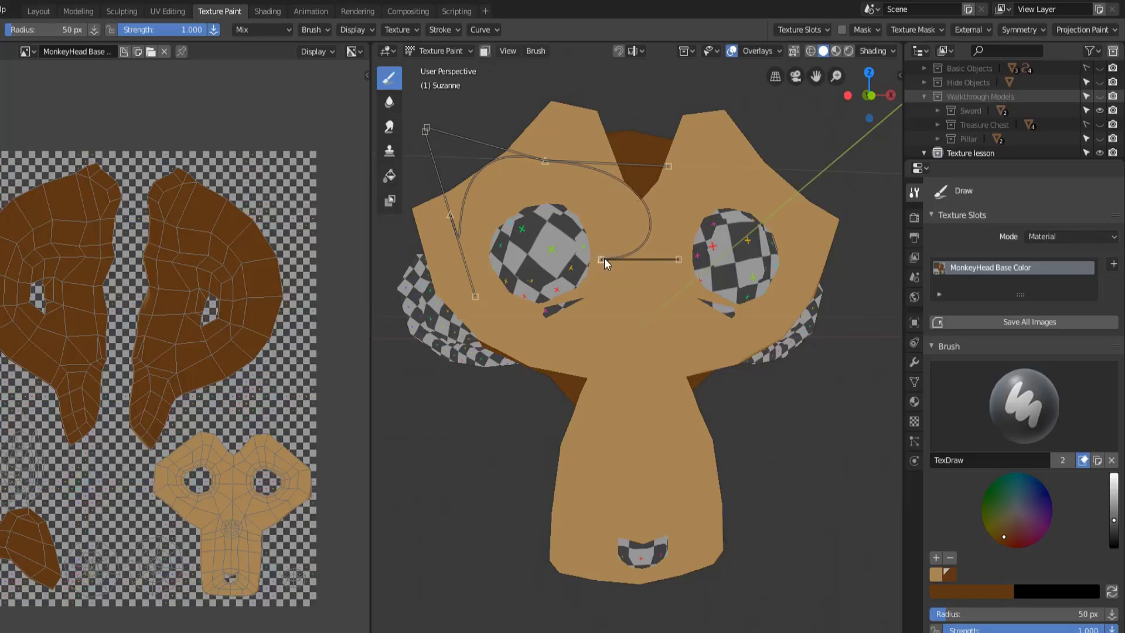
pyautogui.moveTo(605, 259); pyautogui.dragTo(565, 330)
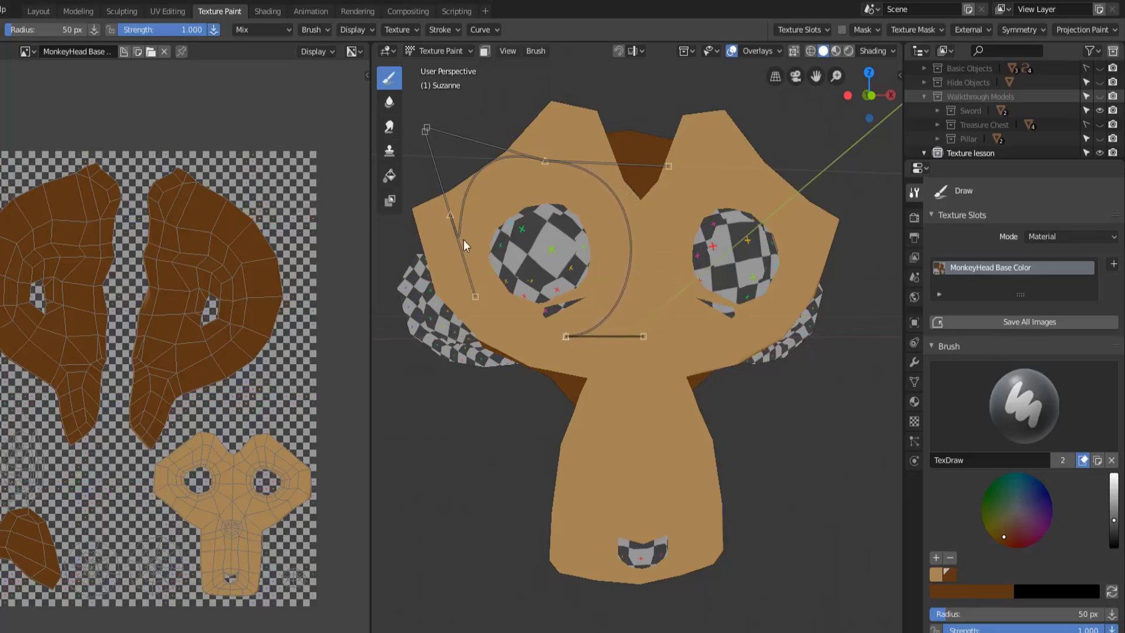
# - Move points and handles to round the loop around and under the left eye
pyautogui.moveTo(452, 223); pyautogui.dragTo(467, 283)
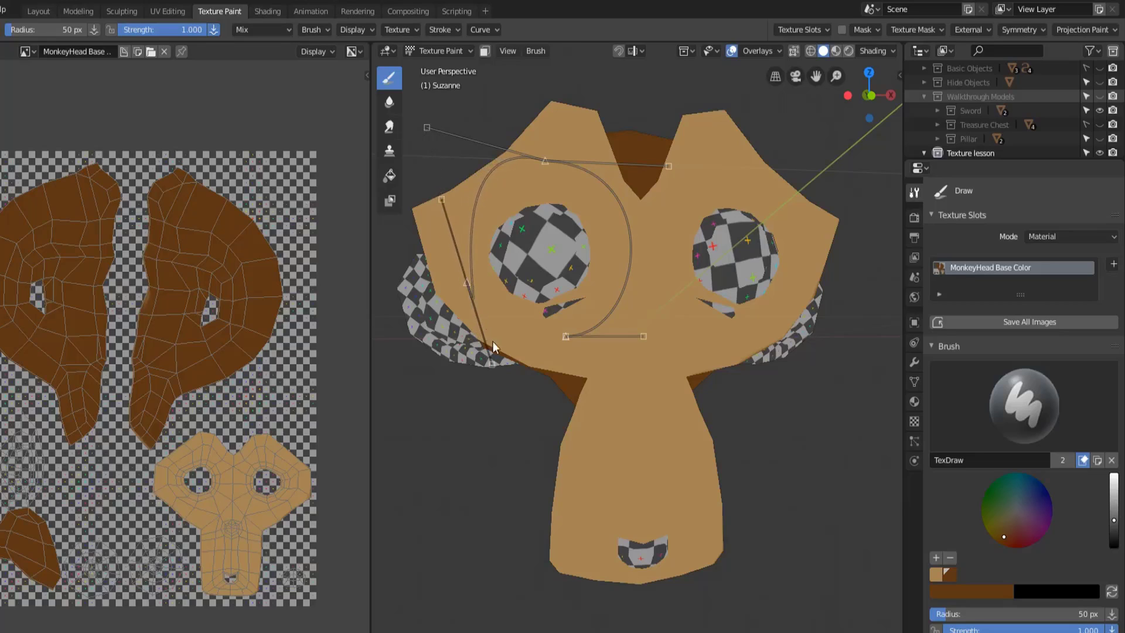
pyautogui.moveTo(435, 335); pyautogui.dragTo(398, 295)
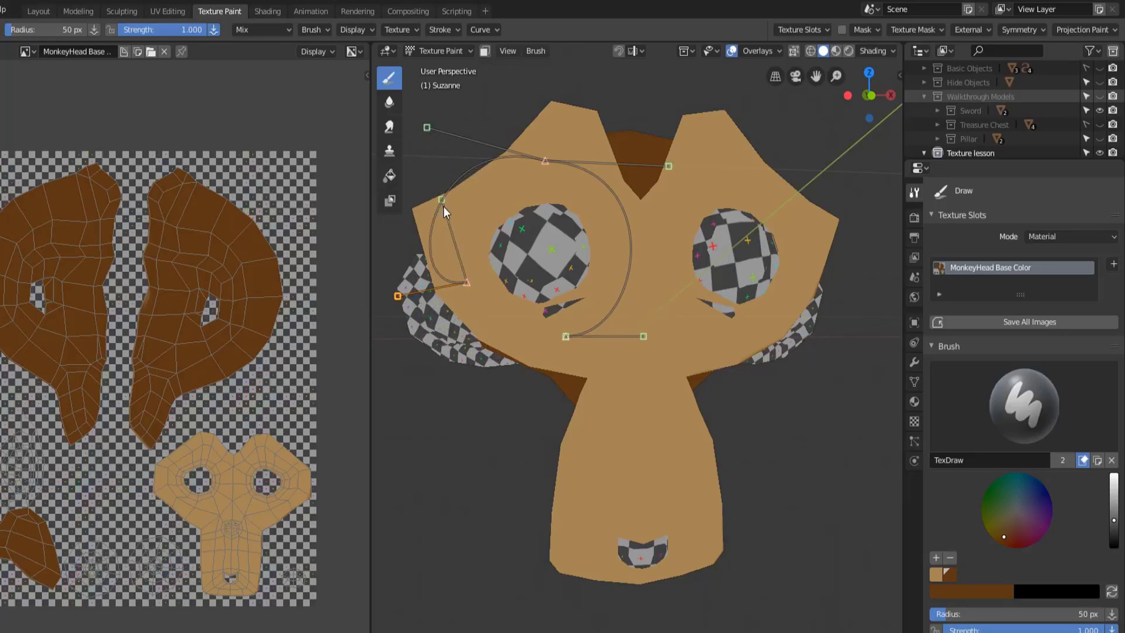
pyautogui.moveTo(466, 283)
pyautogui.mouseDown()
pyautogui.moveTo(493, 323)
pyautogui.moveTo(525, 332)
pyautogui.mouseUp()
pyautogui.moveTo(542, 163); pyautogui.dragTo(548, 187)
pyautogui.moveTo(430, 159); pyautogui.dragTo(428, 182)
# - Close the curve loop and paint a brown ring along it around the eye
pyautogui.click(560, 387)
pyautogui.moveTo(561, 387); pyautogui.dragTo(578, 379)
pyautogui.moveTo(526, 331); pyautogui.dragTo(540, 339)
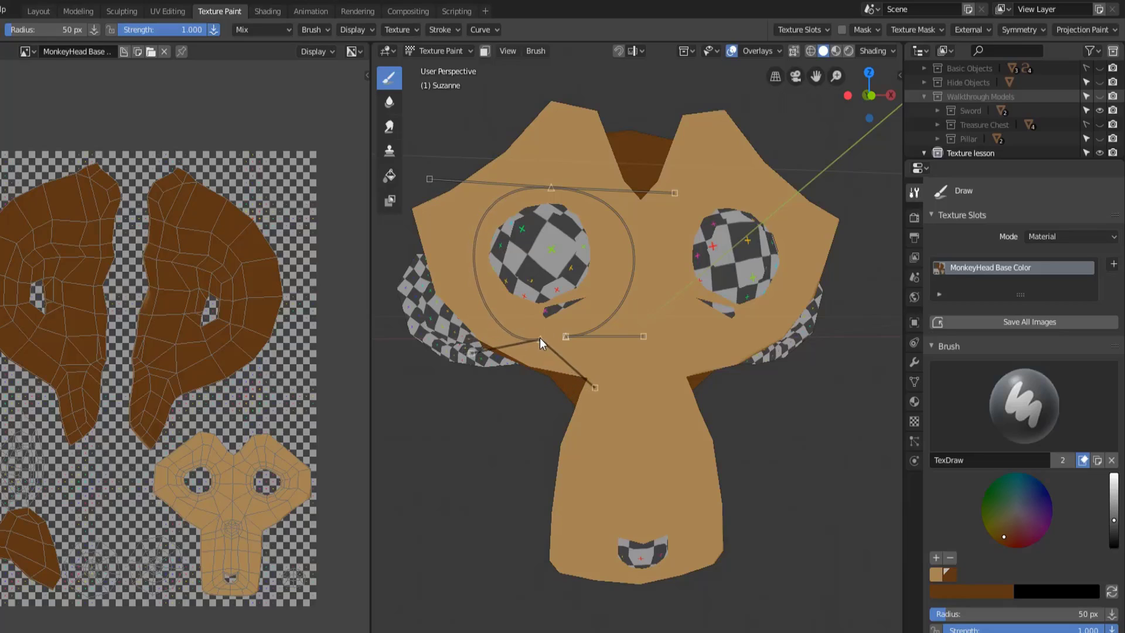
pyautogui.press('Return')
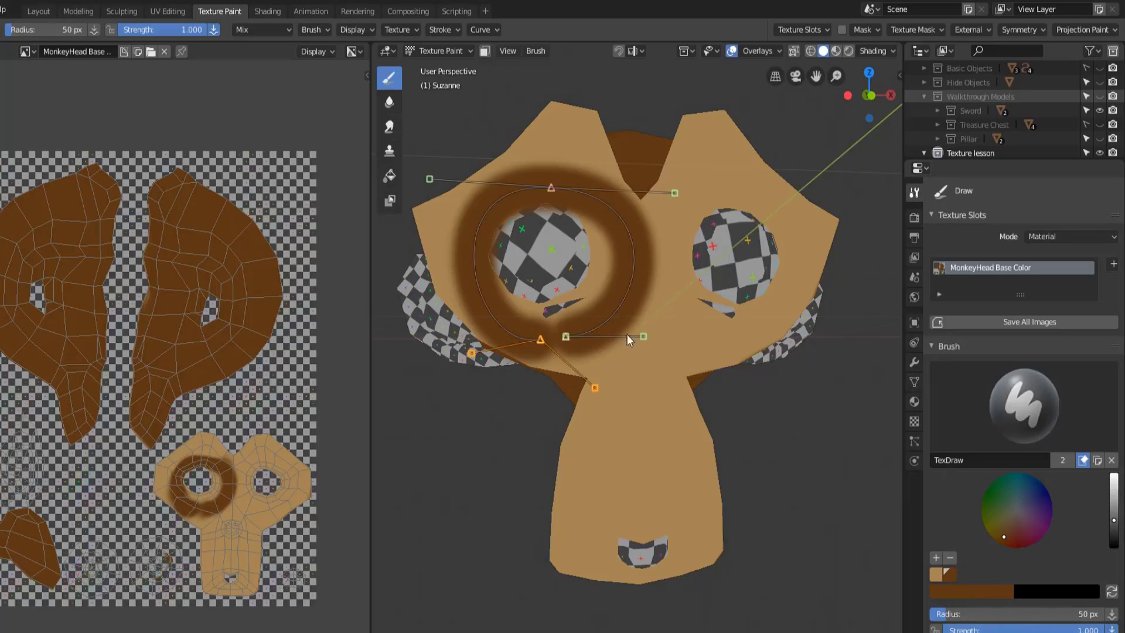
# - Orbit to check the ring from the side and browse the available PaintCurve data-blocks
pyautogui.moveTo(674, 318)
pyautogui.mouseDown(button='middle')
pyautogui.moveTo(568, 324)
pyautogui.moveTo(551, 266)
pyautogui.moveTo(564, 270)
pyautogui.mouseUp(button='middle')
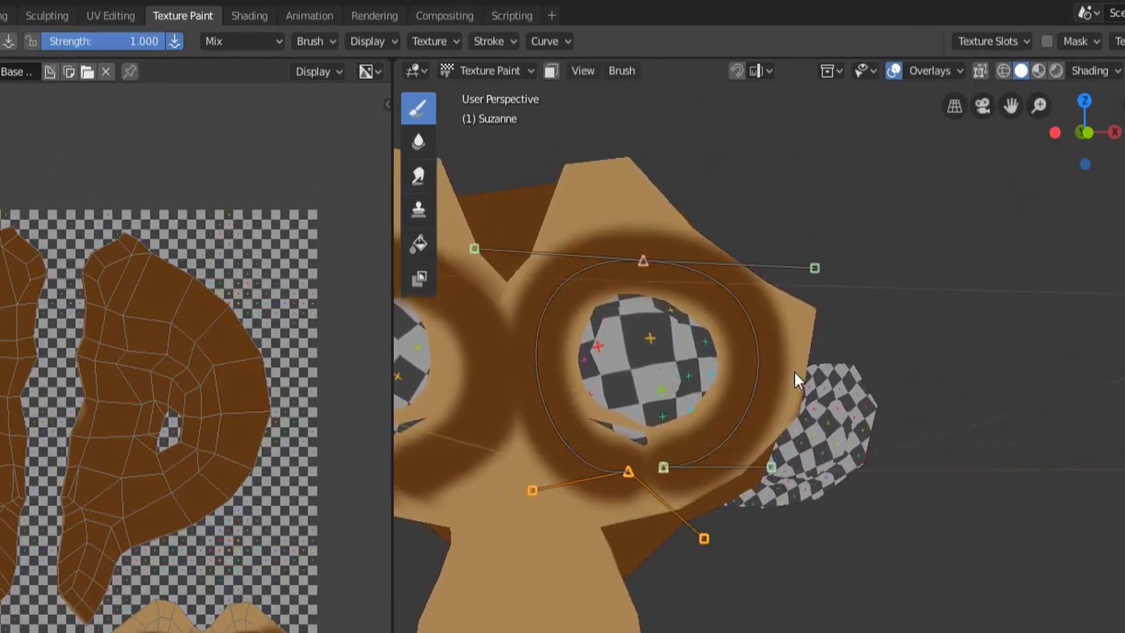
pyautogui.moveTo(683, 304); pyautogui.dragTo(645, 176, button='middle')
pyautogui.click(482, 28)
pyautogui.click(501, 42)
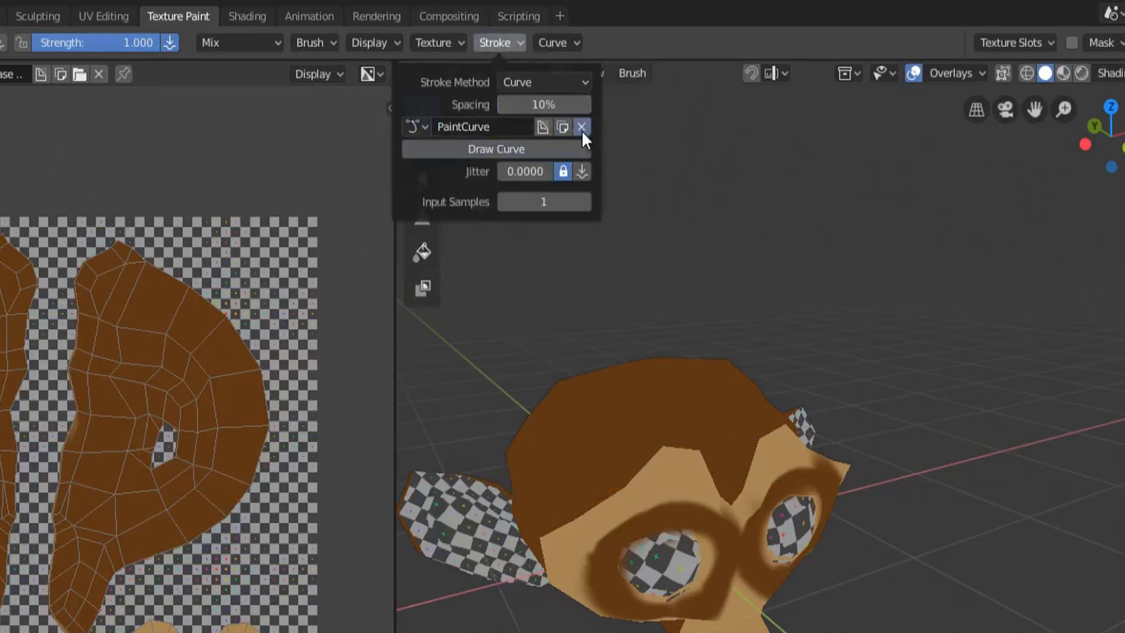
pyautogui.click(423, 127)
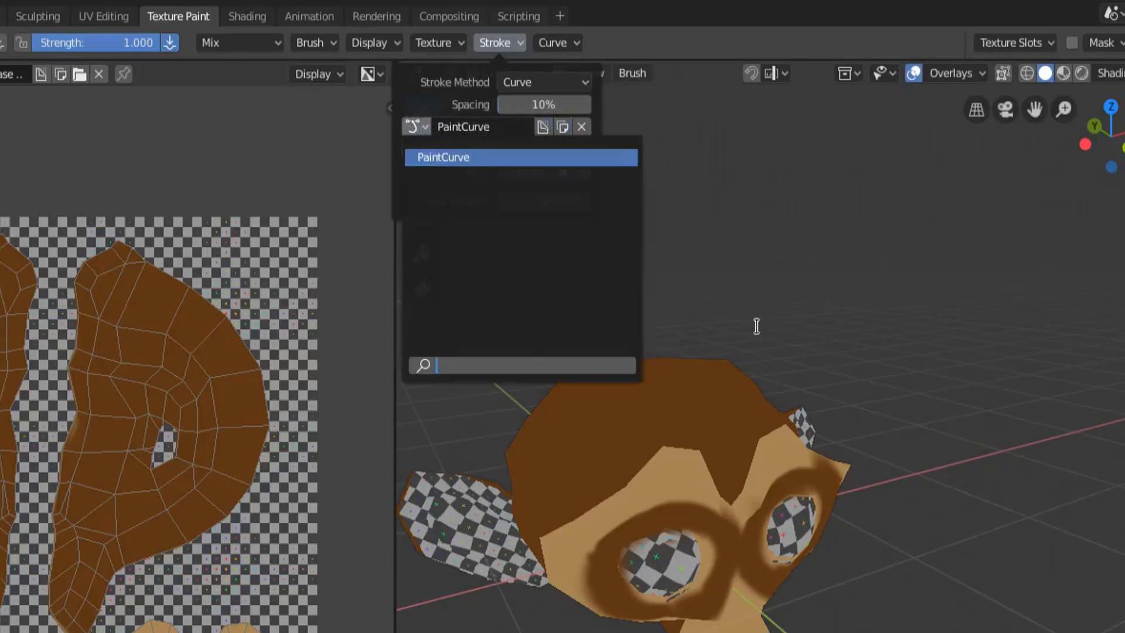
pyautogui.click(732, 282)
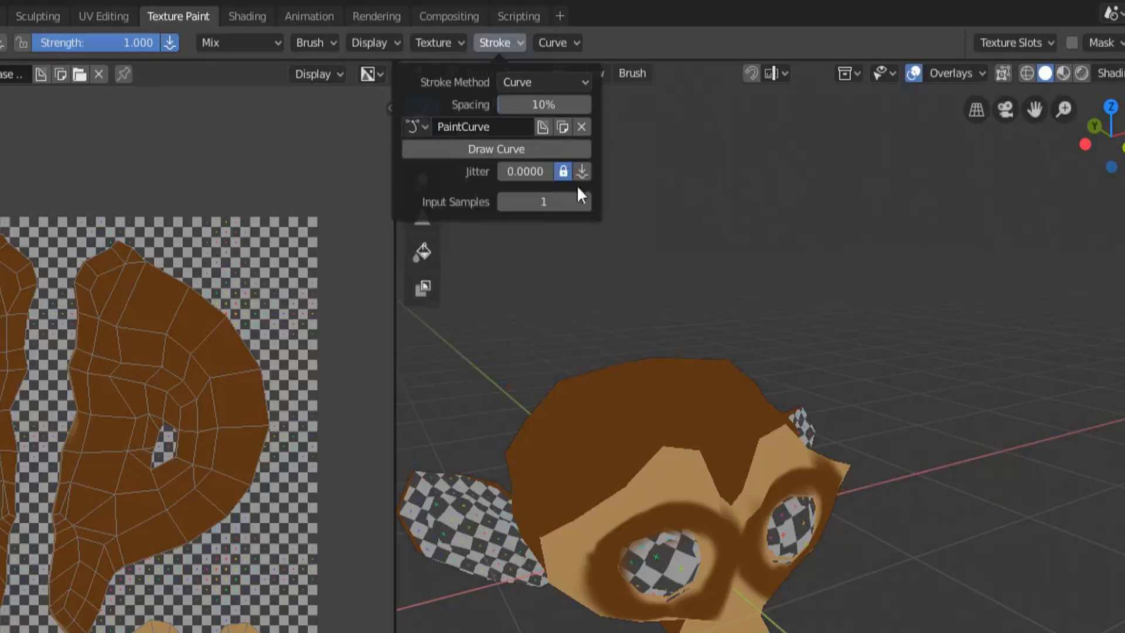
# - Paint more brown along the curve around the eyes from a front view
pyautogui.click(490, 149)
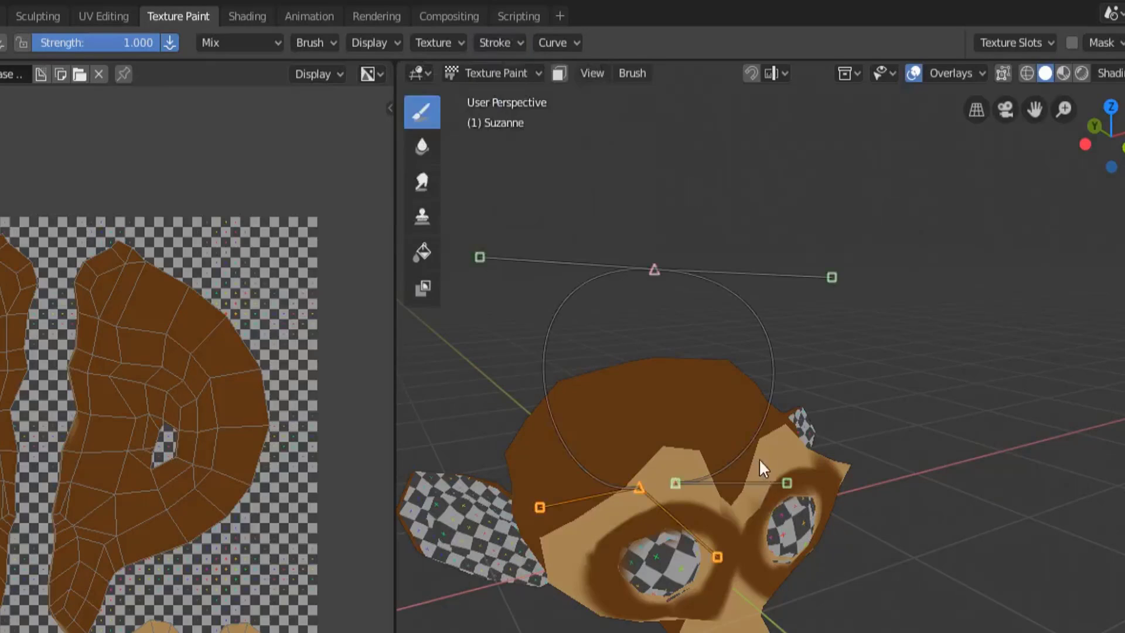
pyautogui.moveTo(758, 458)
pyautogui.mouseDown(button='middle')
pyautogui.moveTo(711, 417)
pyautogui.moveTo(673, 509)
pyautogui.moveTo(763, 415)
pyautogui.mouseUp(button='middle')
pyautogui.press('Return')
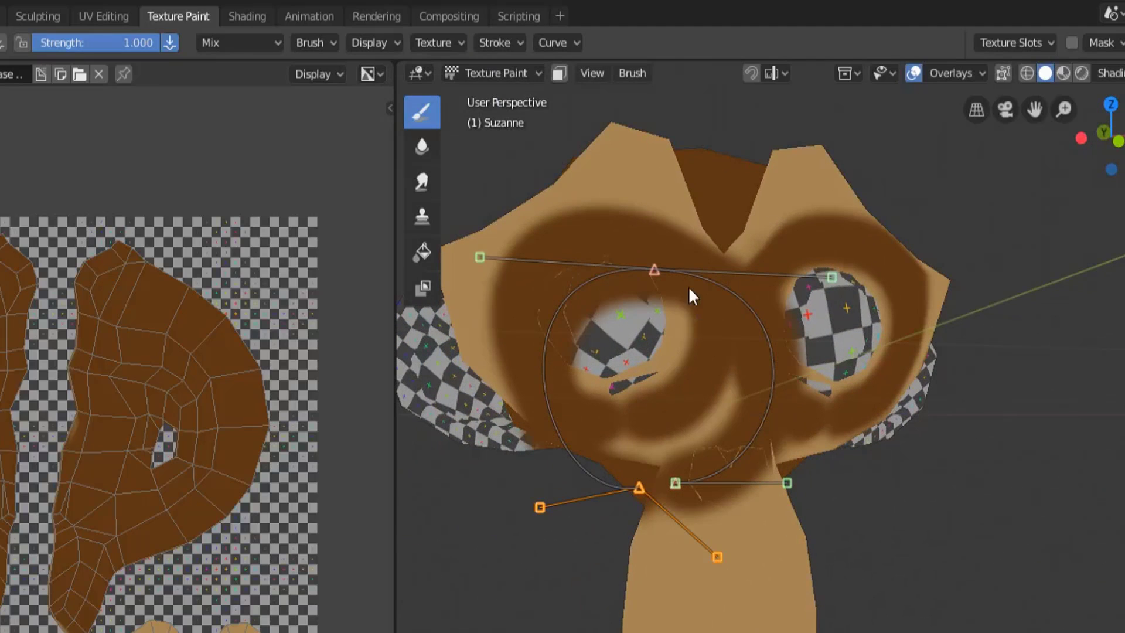
# - Delete the old curve points and start a short two-point curve above the left eye
pyautogui.press('a')
pyautogui.press('a')
pyautogui.press('a')
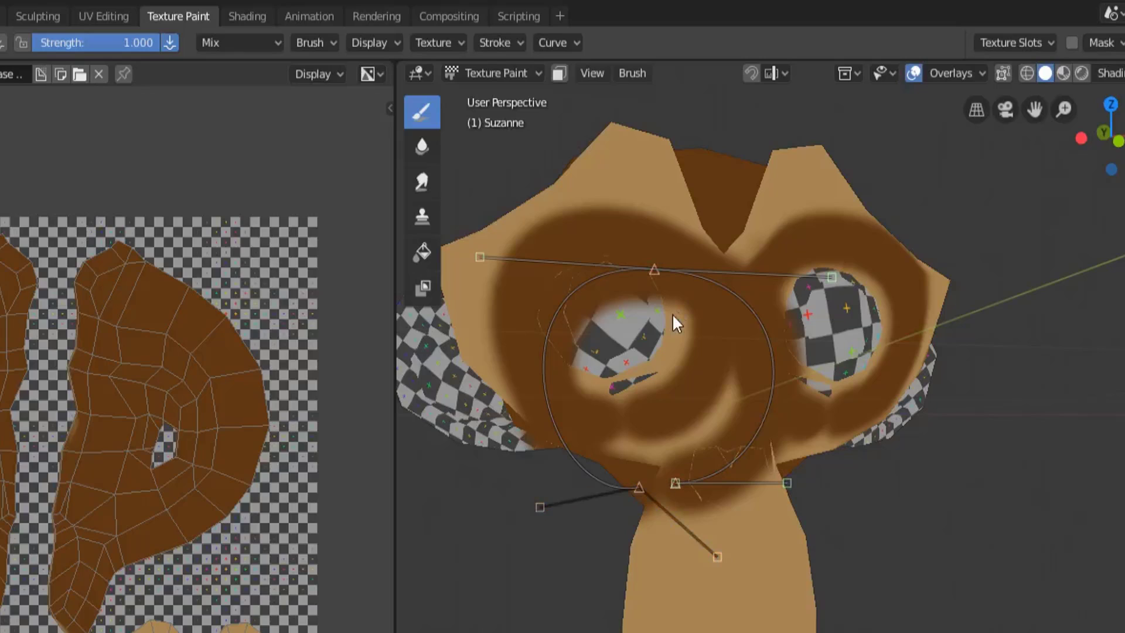
pyautogui.click(673, 485)
pyautogui.press('x')
pyautogui.click(655, 270)
pyautogui.press('x')
pyautogui.press('x')
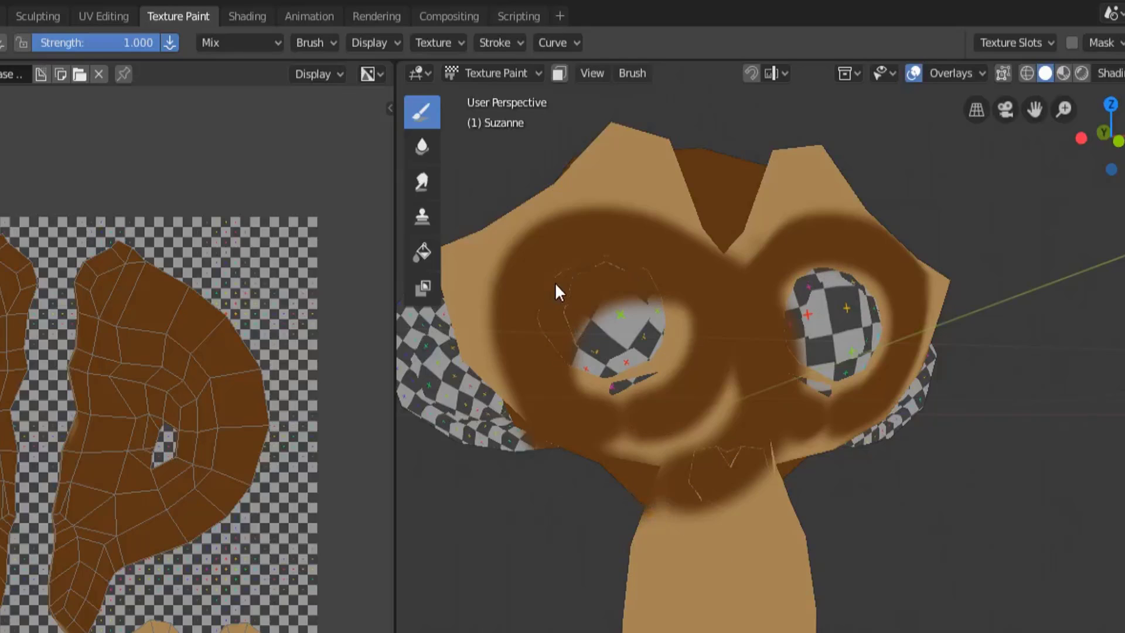
pyautogui.keyDown('ctrl'); pyautogui.moveTo(624, 237); pyautogui.dragTo(684, 283, button='right'); pyautogui.keyUp('ctrl')
pyautogui.moveTo(531, 246)
pyautogui.mouseDown()
pyautogui.moveTo(490, 242)
pyautogui.moveTo(537, 284)
pyautogui.moveTo(527, 290)
pyautogui.mouseUp()
pyautogui.press('x')
pyautogui.moveTo(625, 247)
pyautogui.mouseDown(button='middle')
pyautogui.moveTo(663, 264)
pyautogui.moveTo(608, 259)
pyautogui.moveTo(653, 297)
pyautogui.moveTo(696, 310)
pyautogui.mouseUp(button='middle')
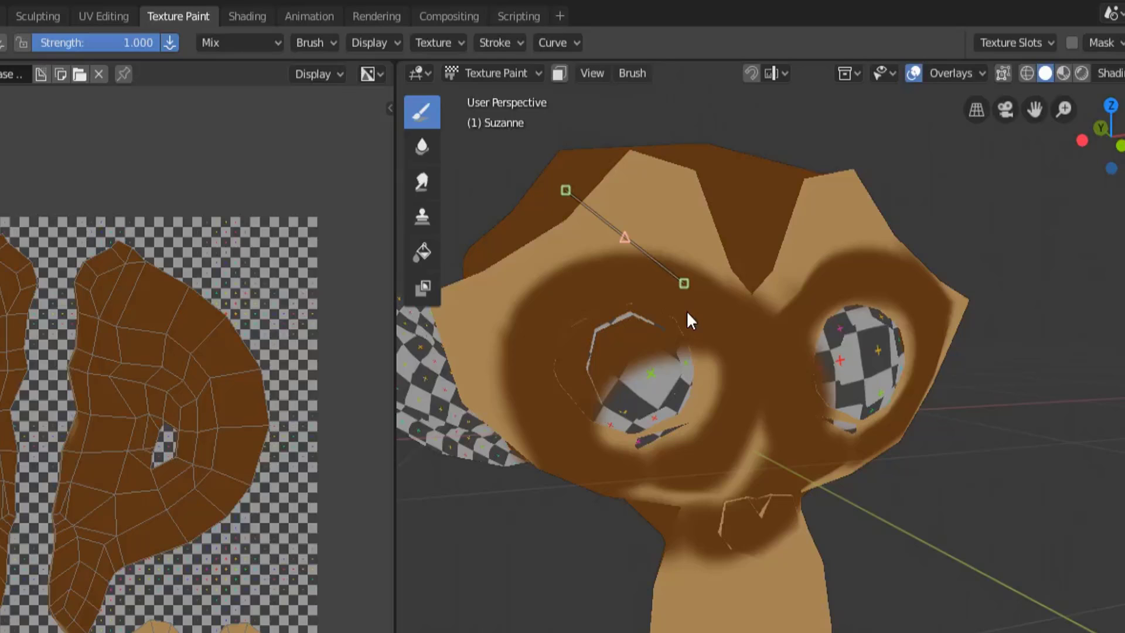
# - Show the brush falloff curve with its smooth full-to-zero shape
pyautogui.click(572, 39)
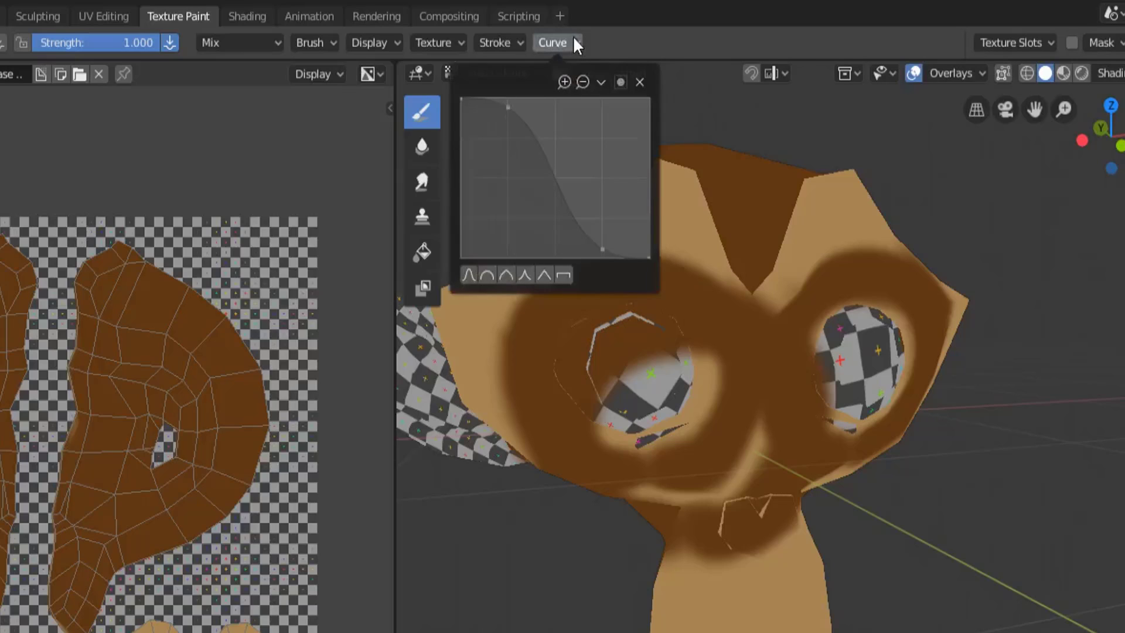